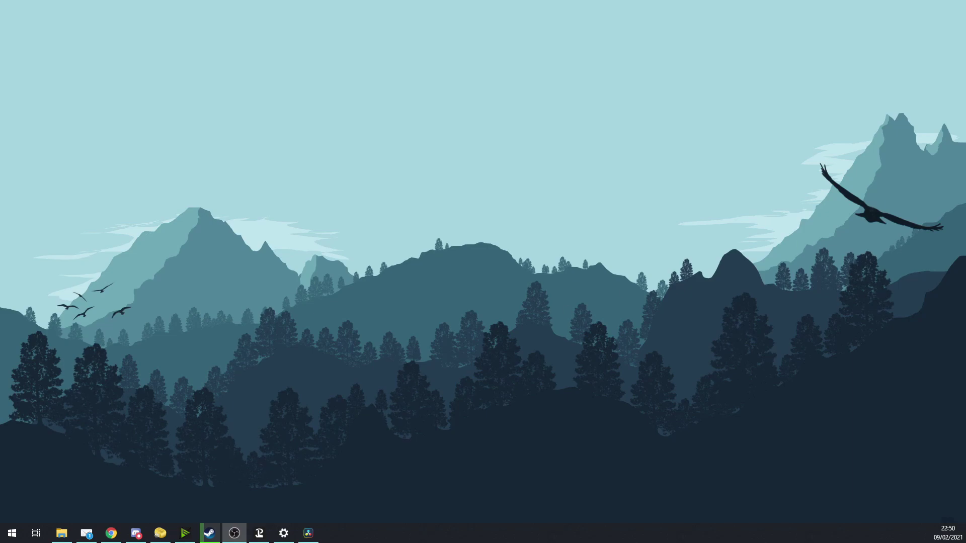
- Bring Chrome back and jump to the Download Touch Portal section with the Windows v2.2.005 installer
click(111, 533)
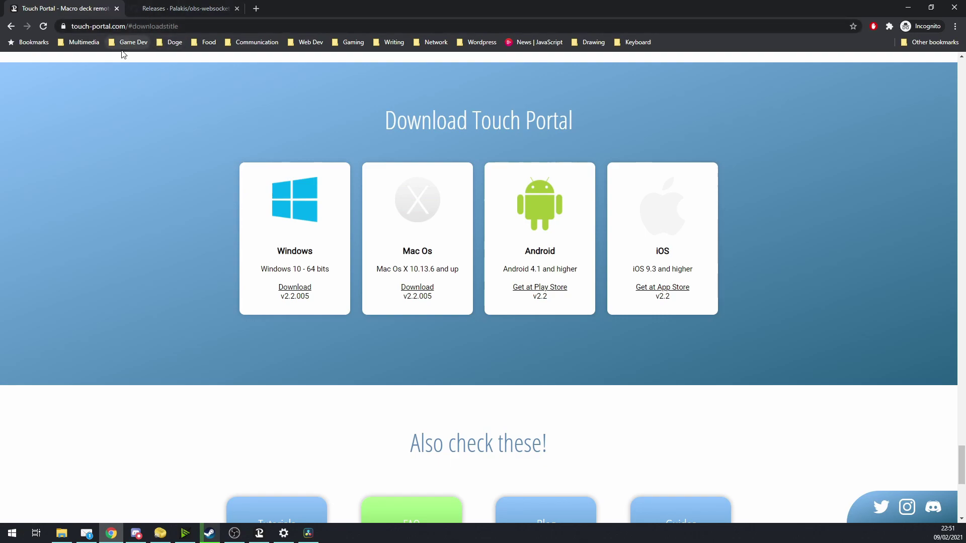
scroll(182, 275, up, 12)
scroll(191, 266, up, 15)
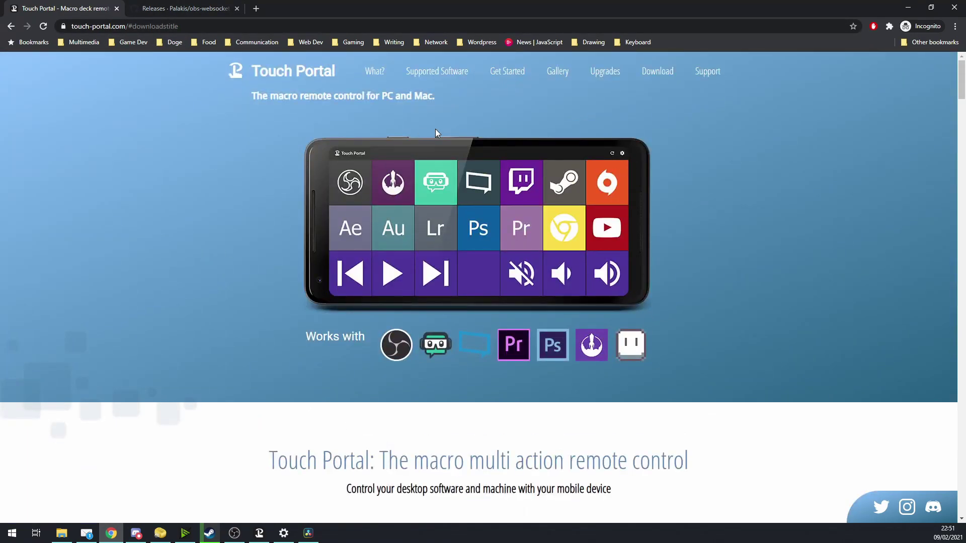
click(668, 75)
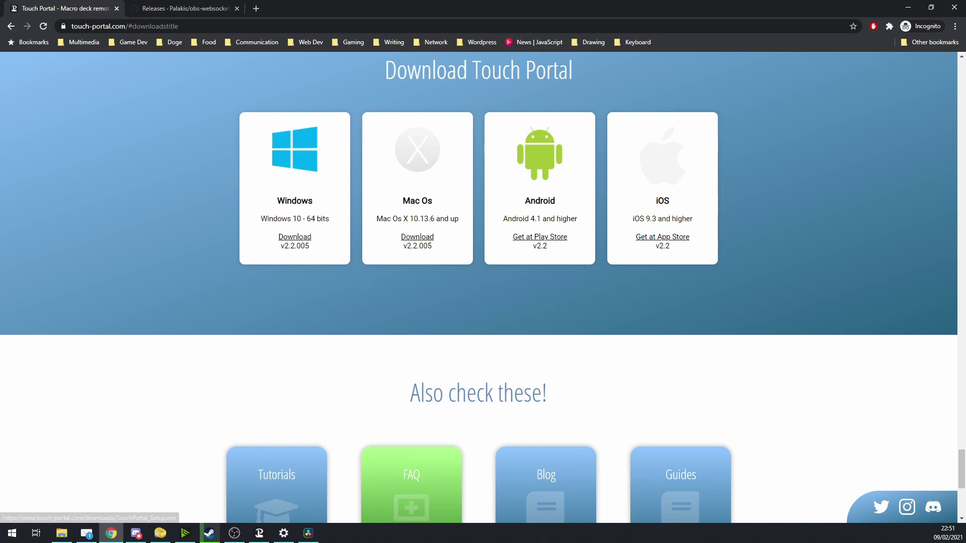
- Drag the Touch Portal window into view and back off screen, then minimize Chrome
mouse_move(965, 150)
mouse_down()
mouse_move(813, 155)
mouse_move(296, 129)
mouse_move(295, 143)
mouse_move(965, 149)
mouse_up()
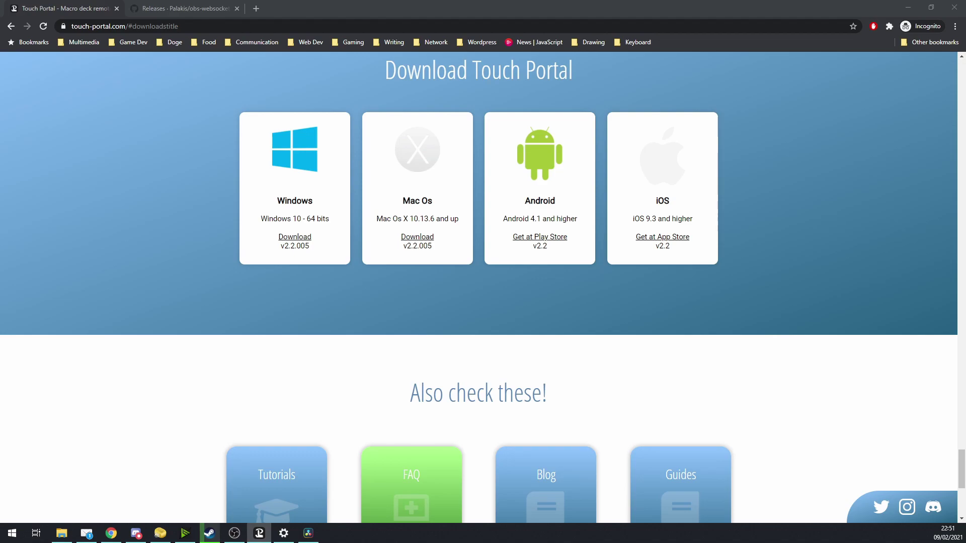
drag(965, 204, 415, 148)
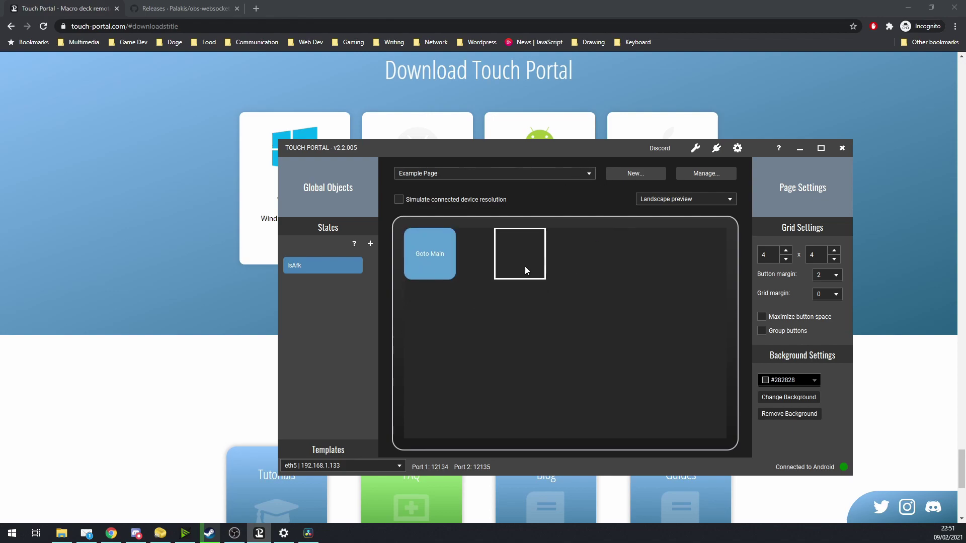
drag(560, 148, 965, 151)
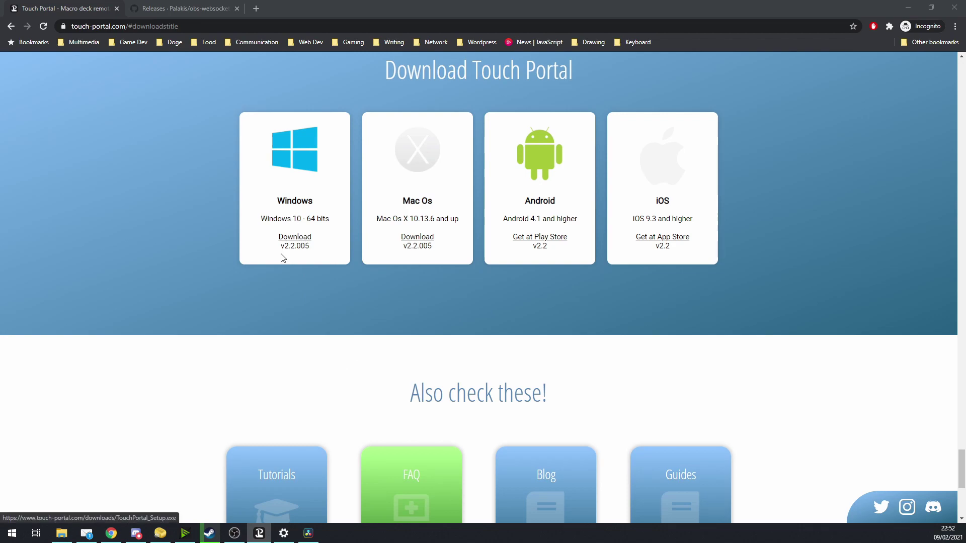
click(914, 5)
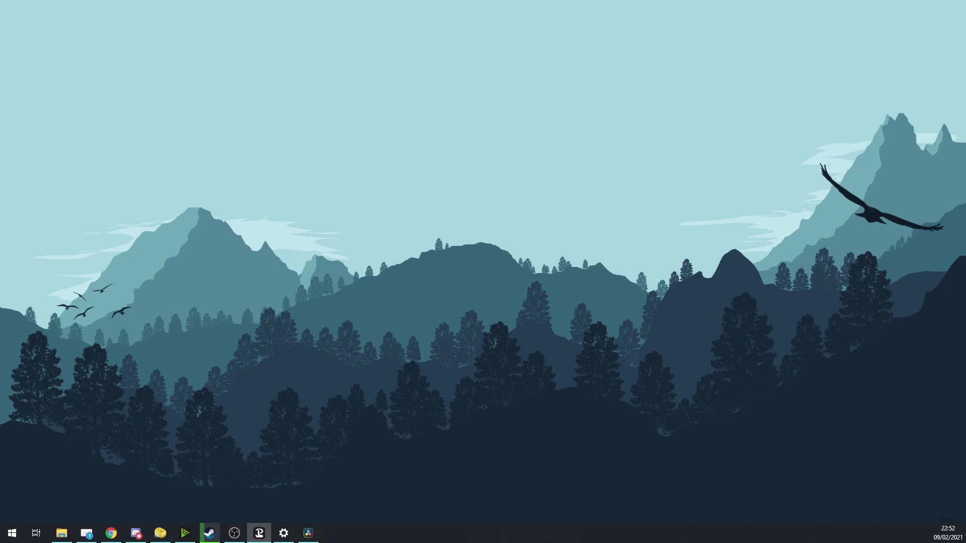
- Open Touch Portal, start a button in an empty slot, and close the editor without actions
click(259, 533)
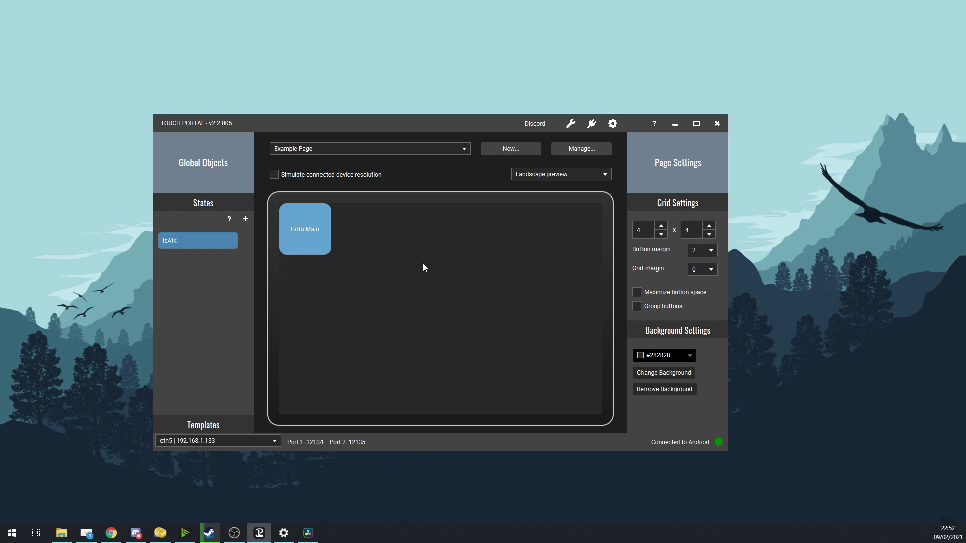
click(389, 240)
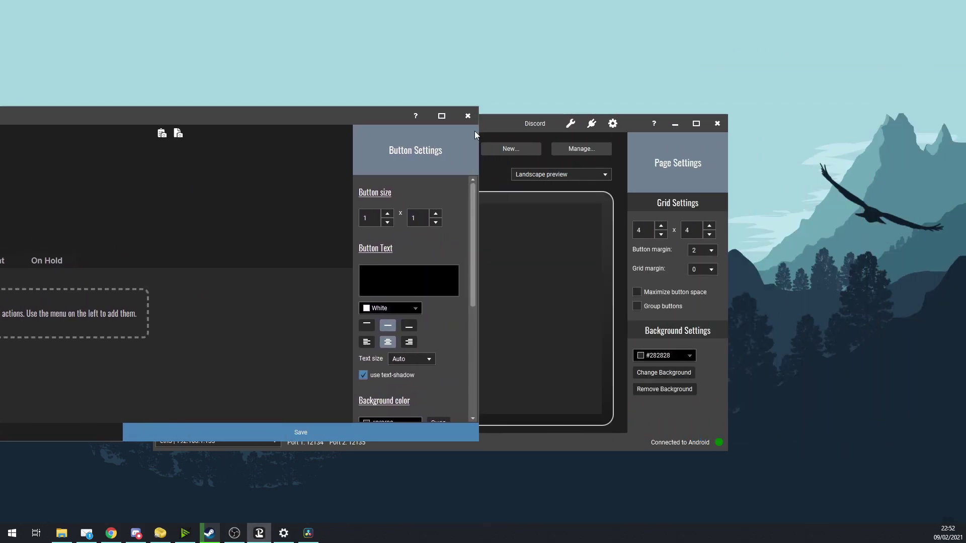
drag(441, 119, 705, 114)
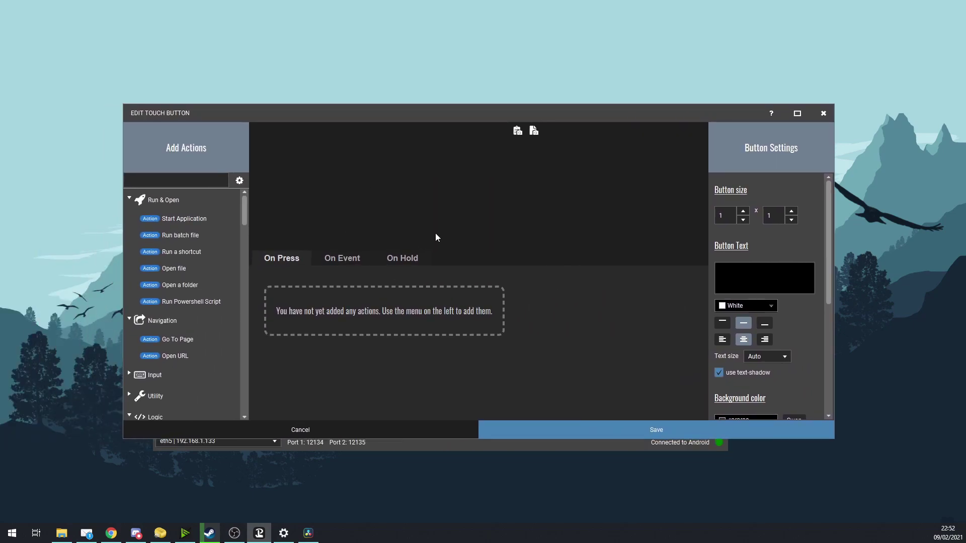
click(823, 113)
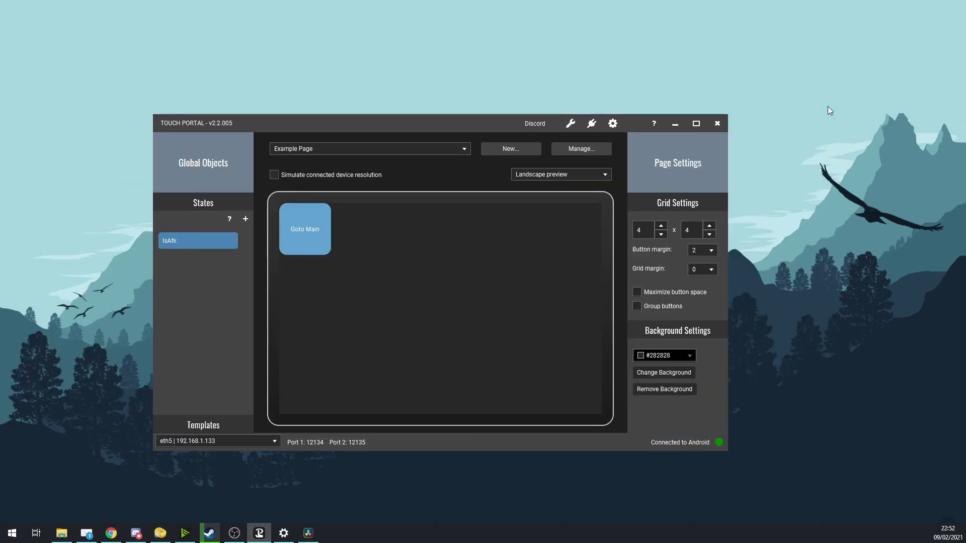
- Show Touch Portal's OBS connection settings (localhost, port 4444), then bring Chrome back
click(612, 123)
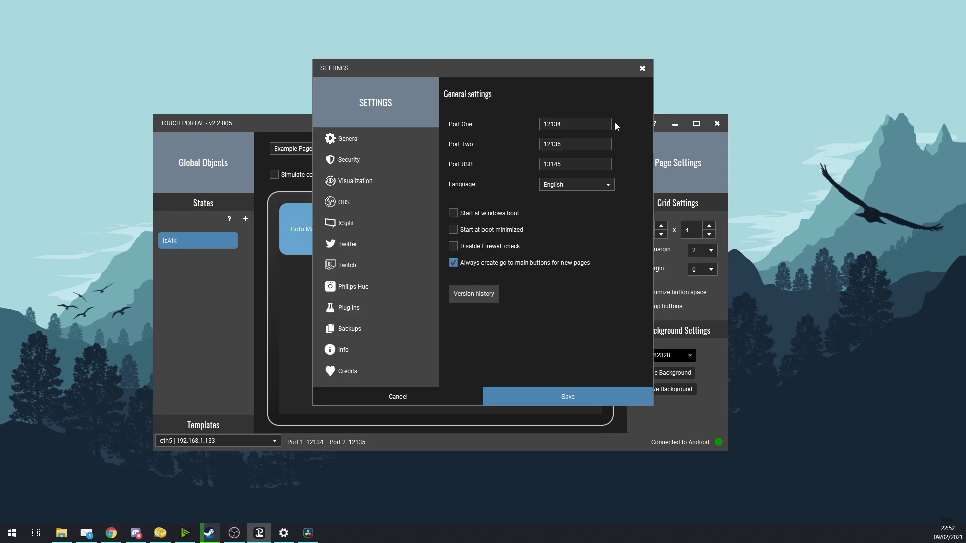
click(354, 203)
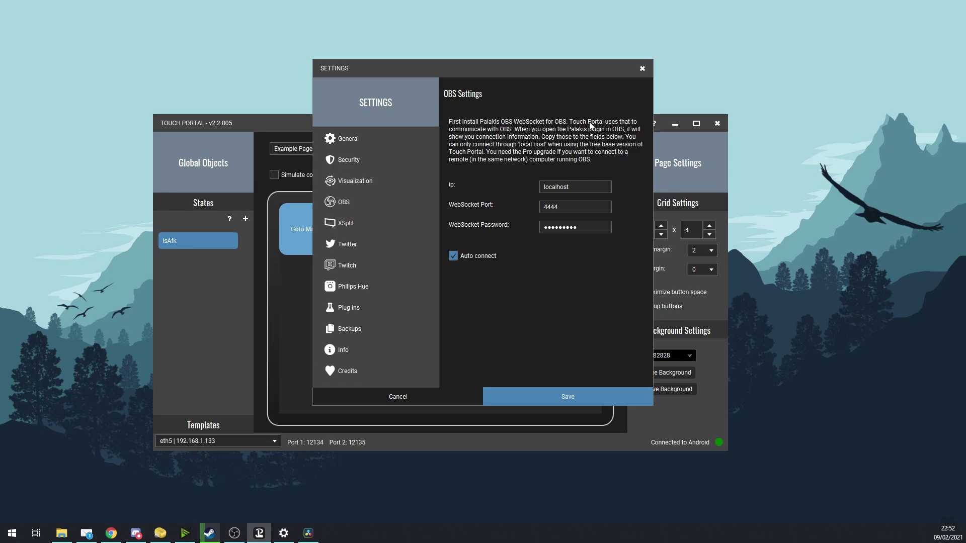
click(111, 533)
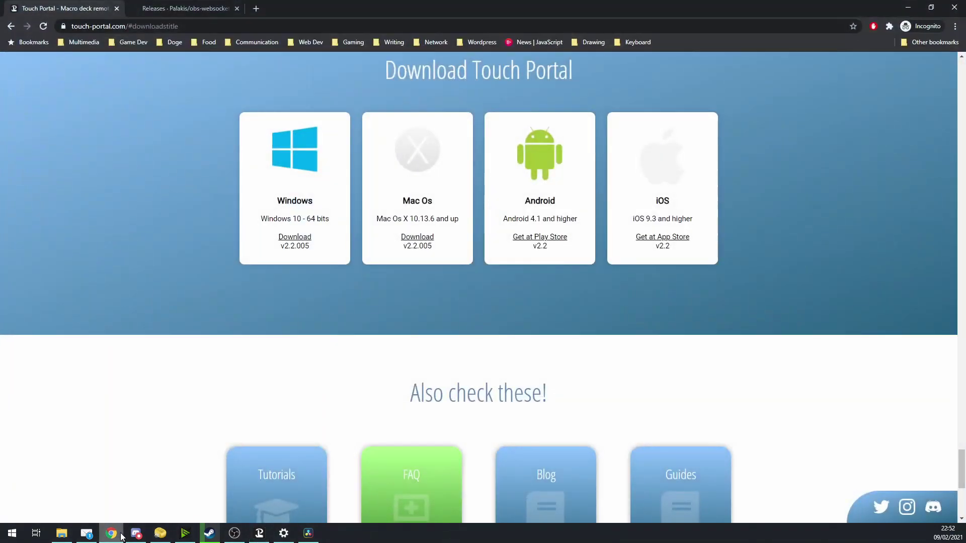
- Scroll the obs-websocket releases page to the Windows-Installer.exe asset, then minimize Chrome
click(153, 5)
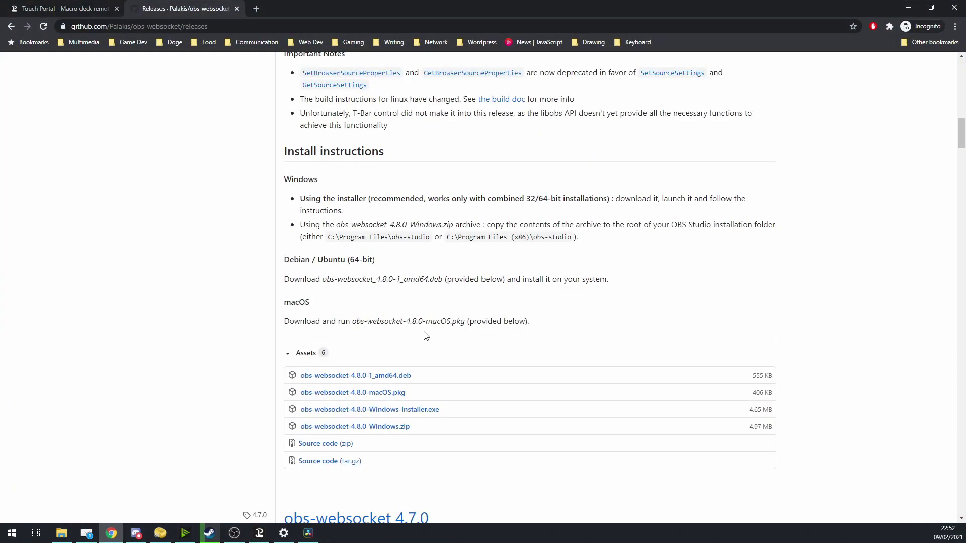
scroll(410, 325, up, 20)
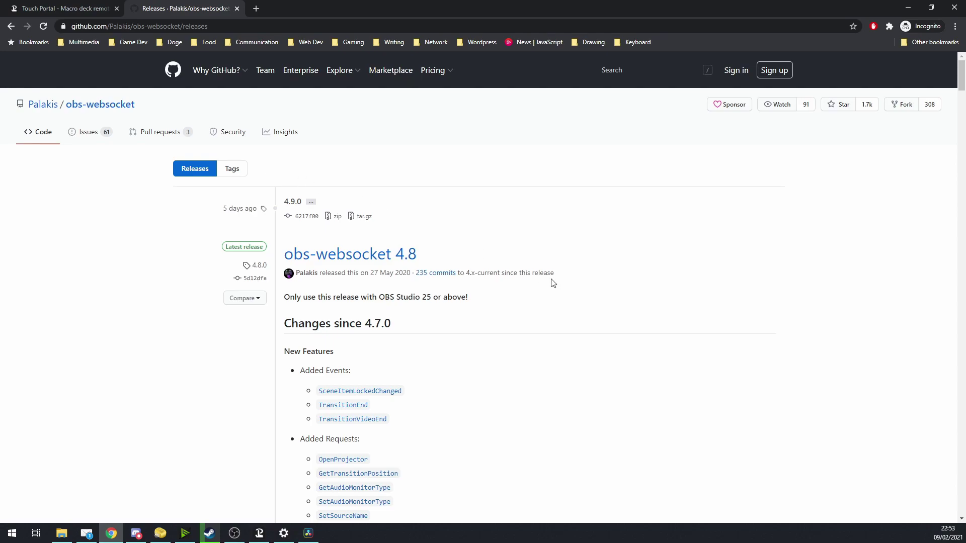
scroll(628, 317, down, 2)
scroll(465, 300, down, 1)
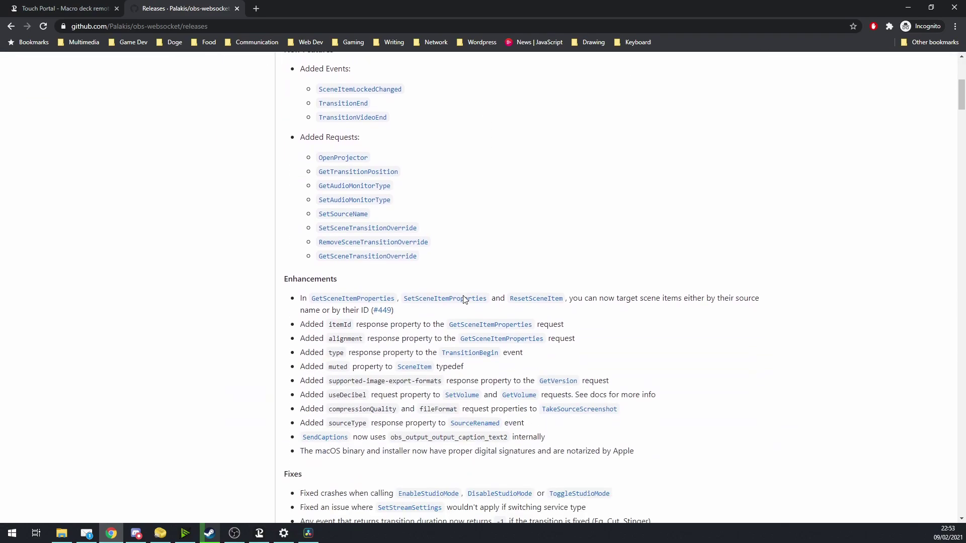
scroll(463, 300, down, 15)
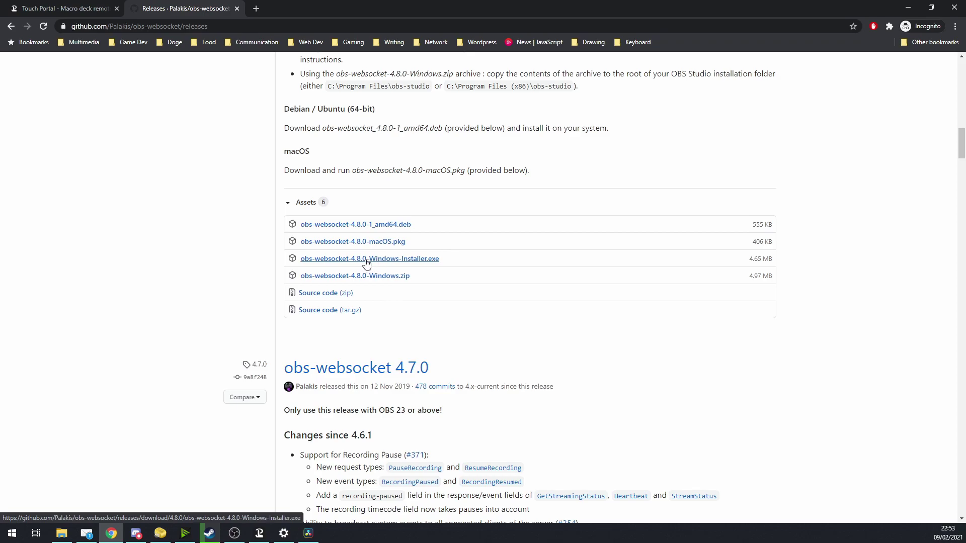
click(908, 8)
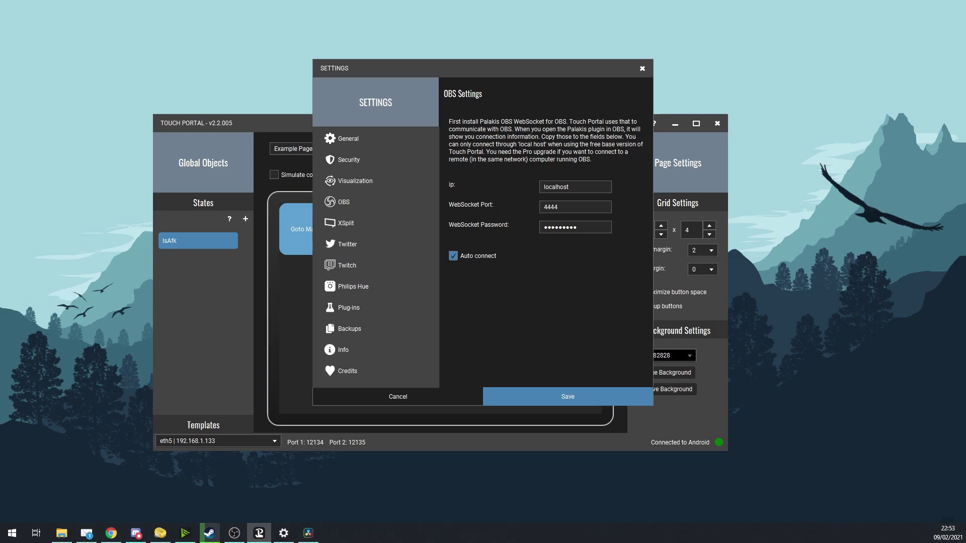
- Close Touch Portal's settings, minimize it, and bring the OBS window up maximized
click(642, 68)
click(674, 123)
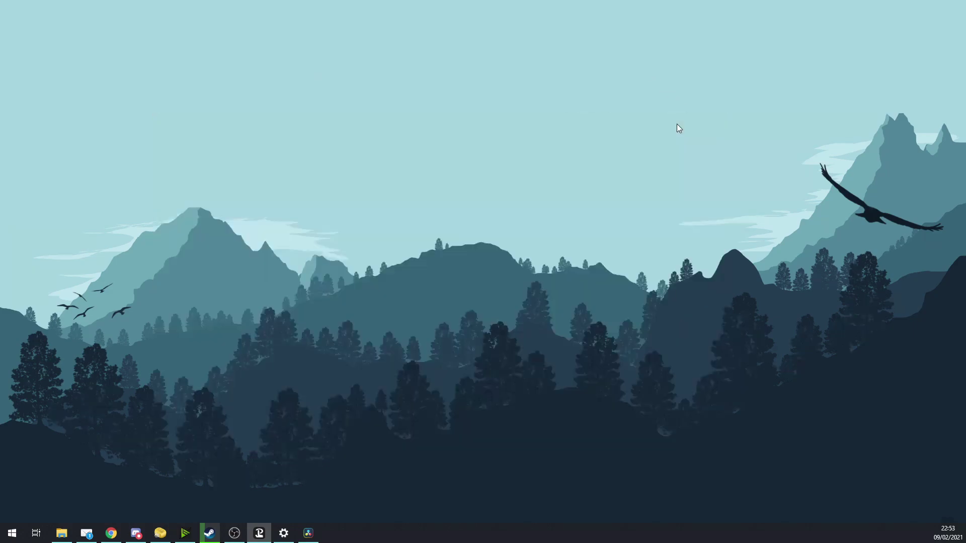
click(235, 533)
drag(855, 329, 429, 195)
double_click(424, 185)
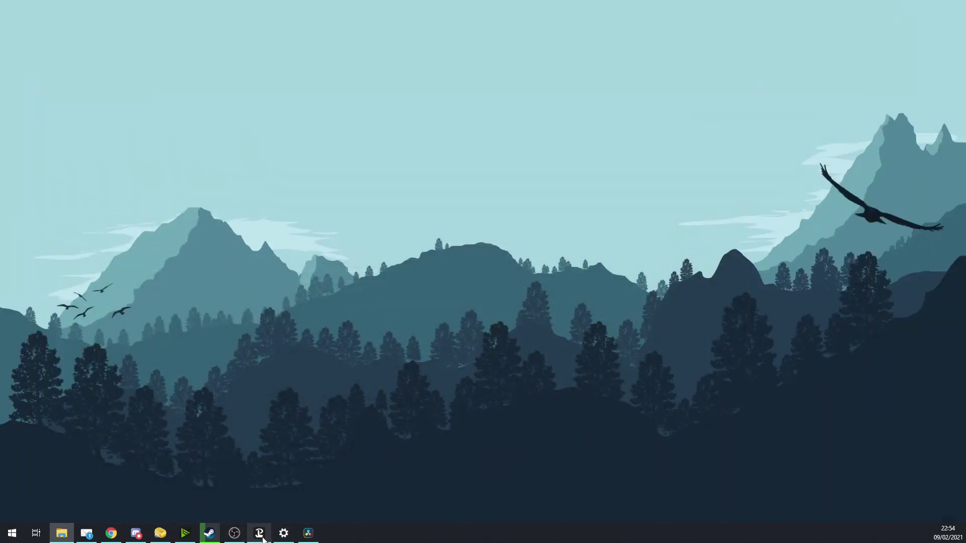
- Reopen Touch Portal's OBS settings, check the localhost ip and port 4444, and cancel
click(260, 535)
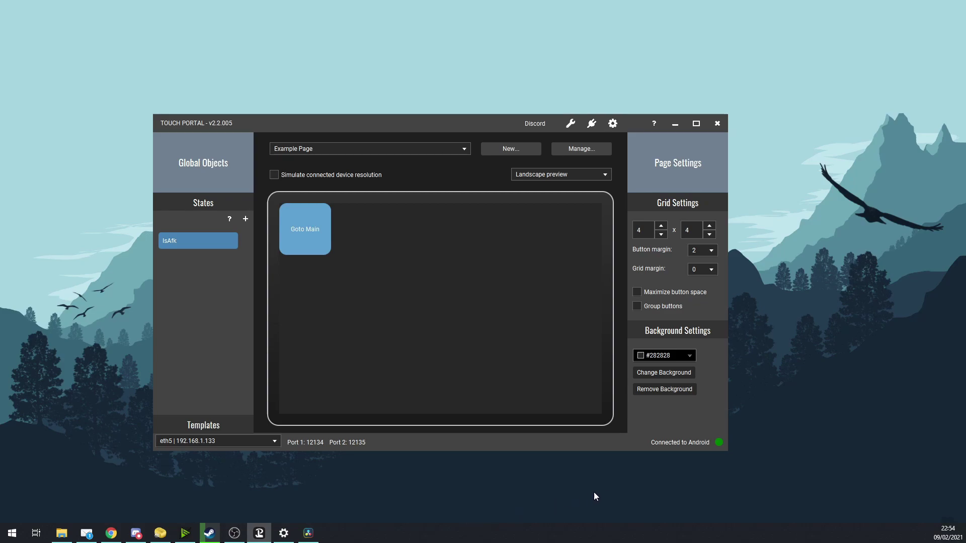
click(611, 128)
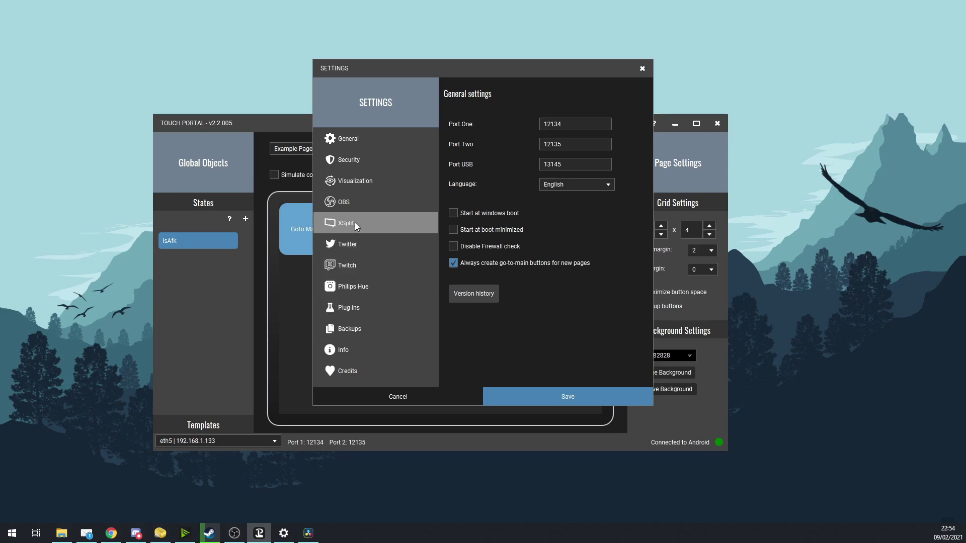
click(353, 203)
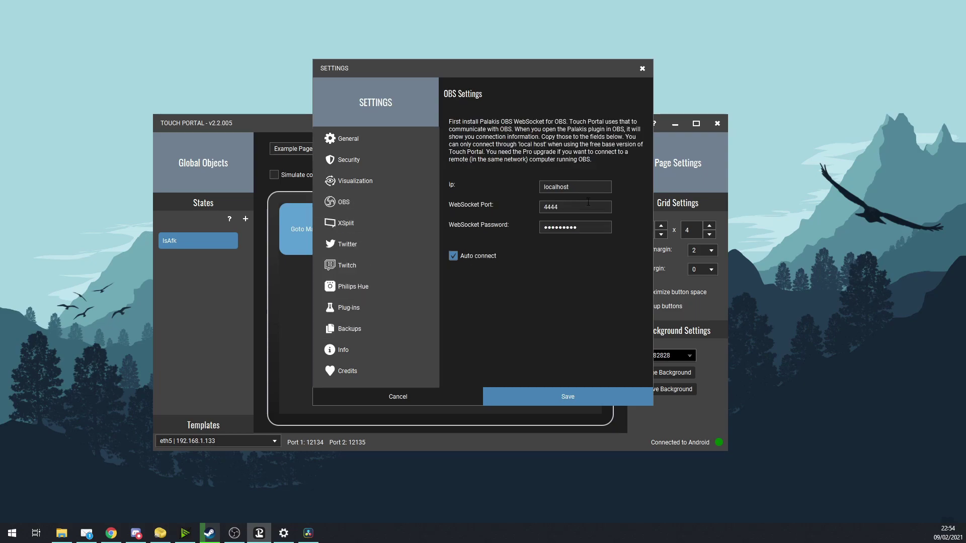
double_click(578, 185)
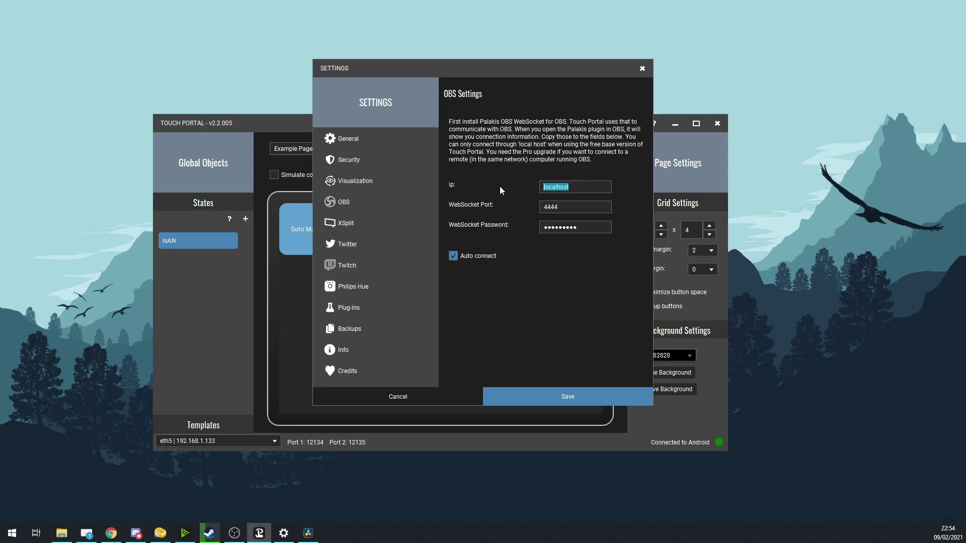
click(584, 191)
double_click(576, 206)
click(583, 207)
click(445, 400)
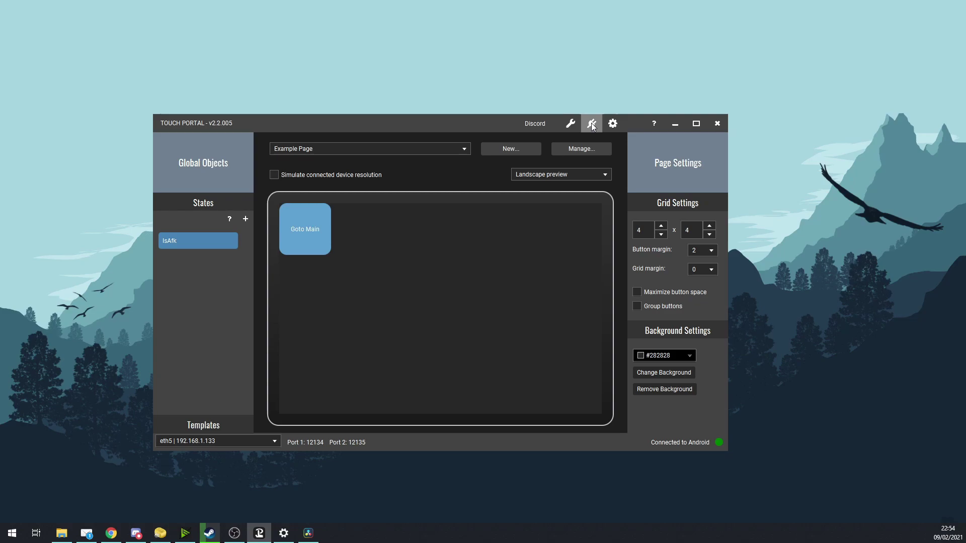
- Restore Touch Portal and open Settings on the Twitch page with its access and chat tokens
click(673, 124)
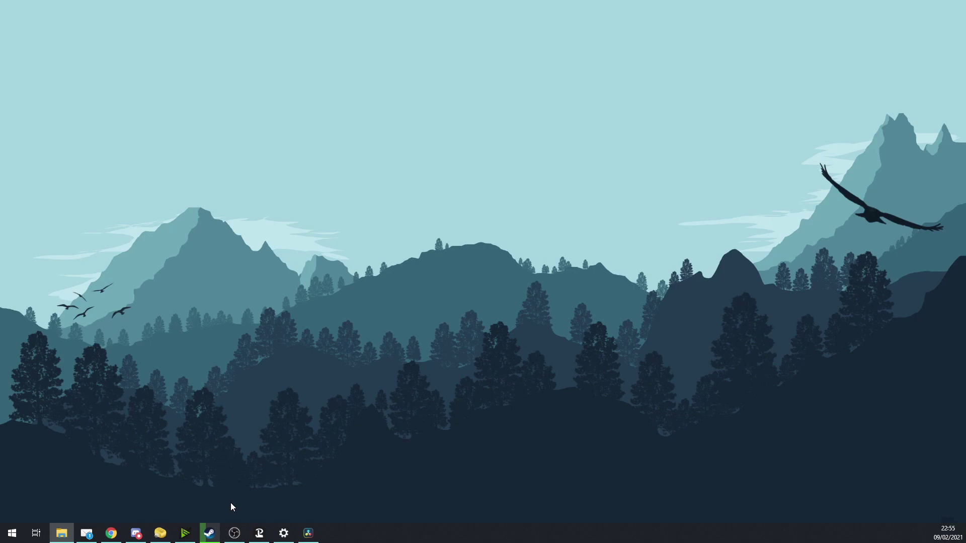
click(259, 532)
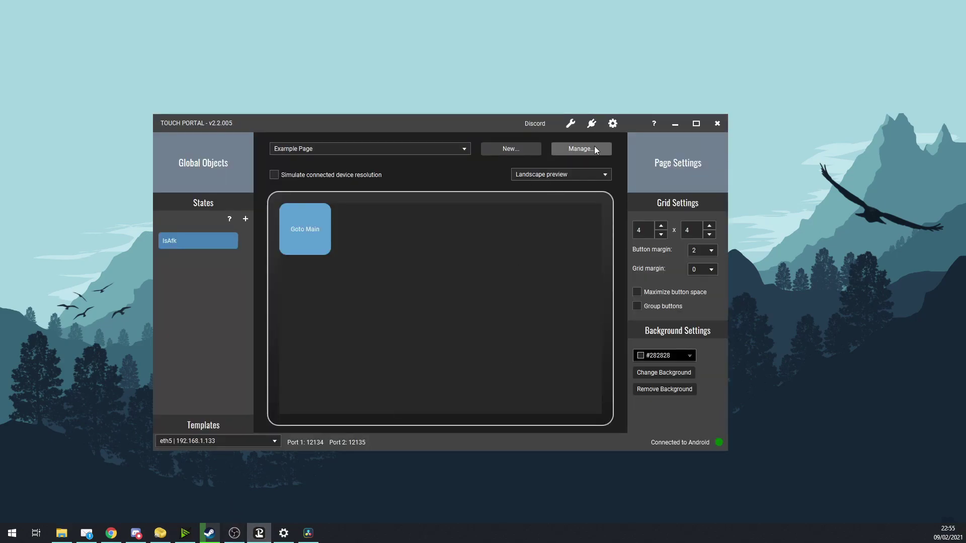
click(614, 123)
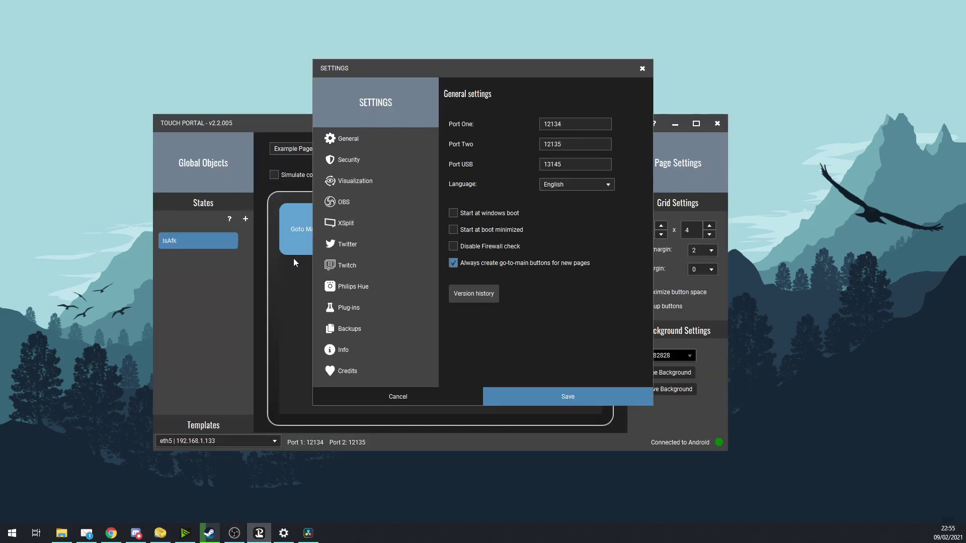
click(335, 265)
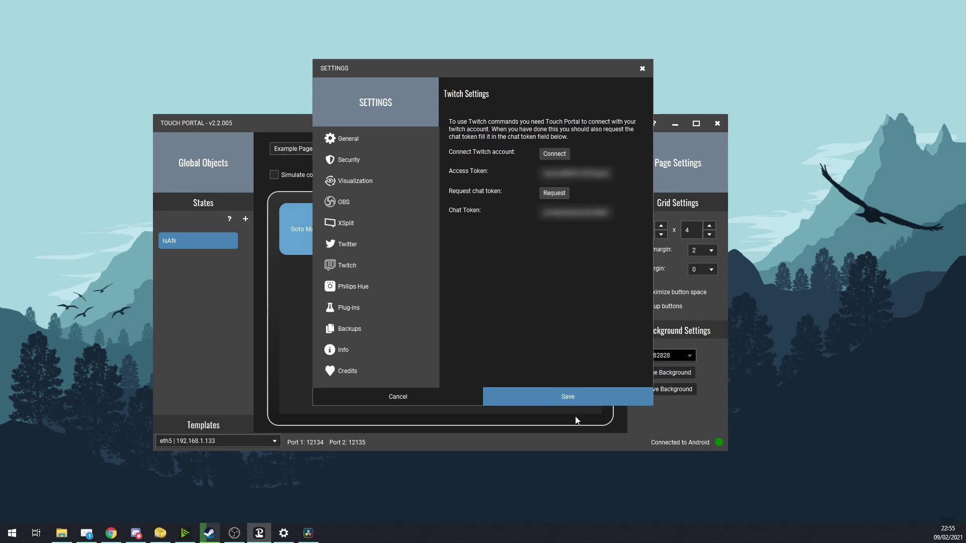
- Cancel settings, then browse the OBS and Twitch actions in a new button and discard it
click(391, 401)
click(383, 229)
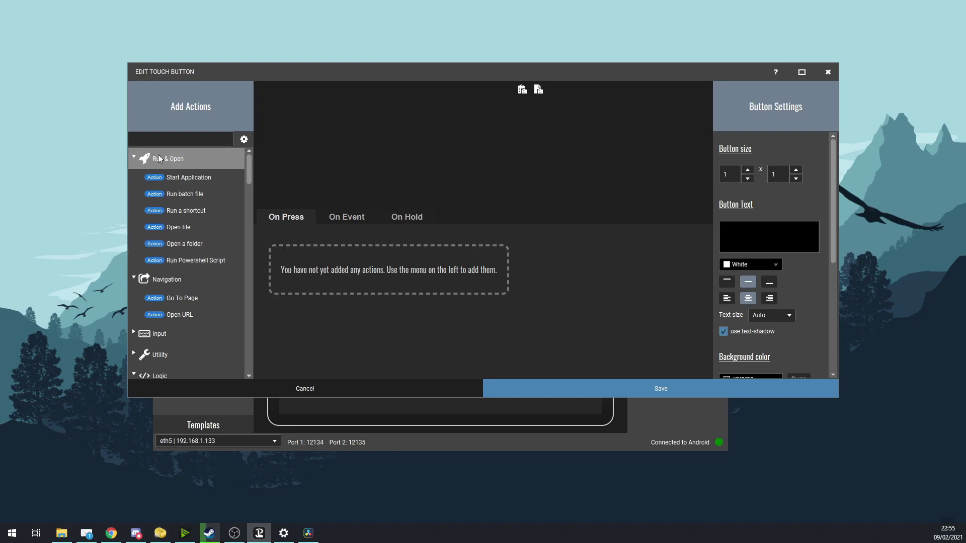
scroll(176, 222, down, 15)
scroll(180, 232, down, 2)
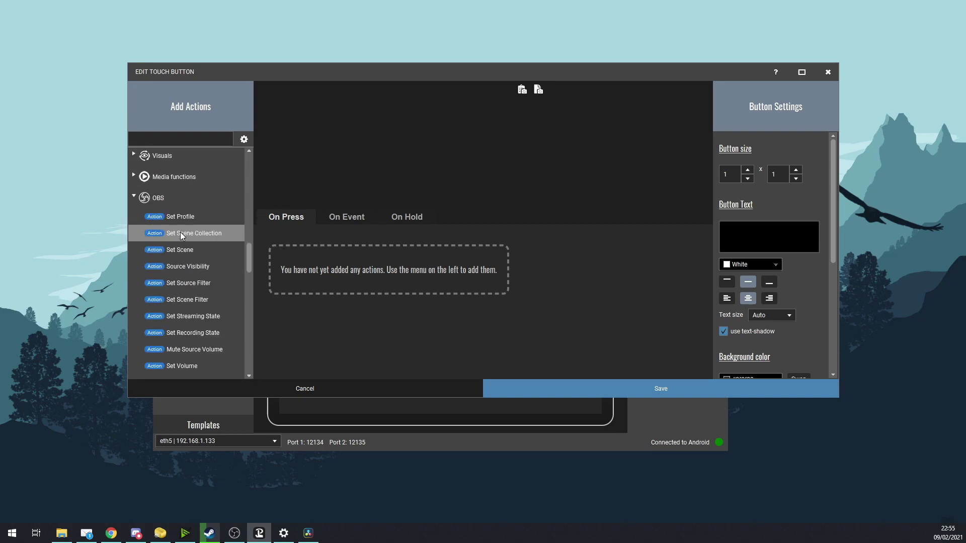
scroll(180, 232, up, 2)
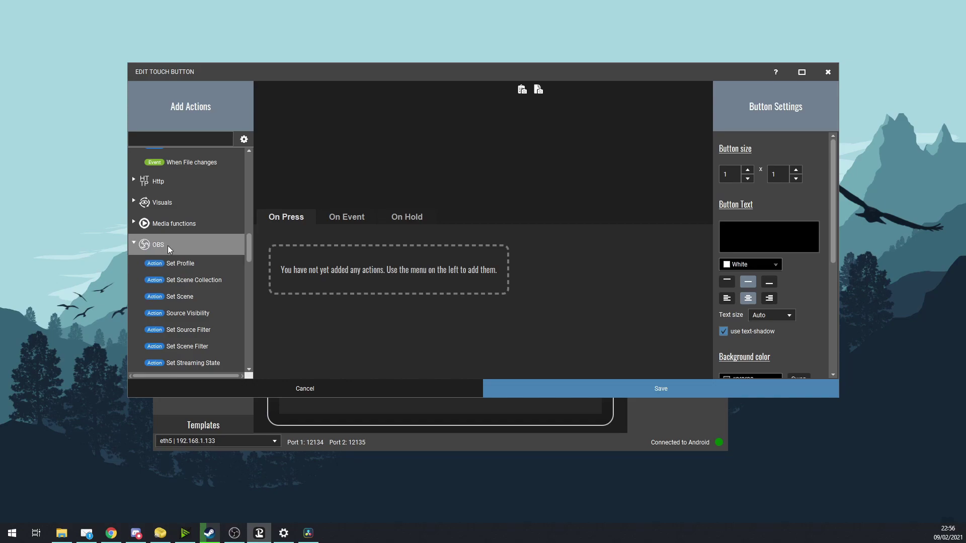
scroll(170, 247, down, 10)
scroll(170, 246, up, 5)
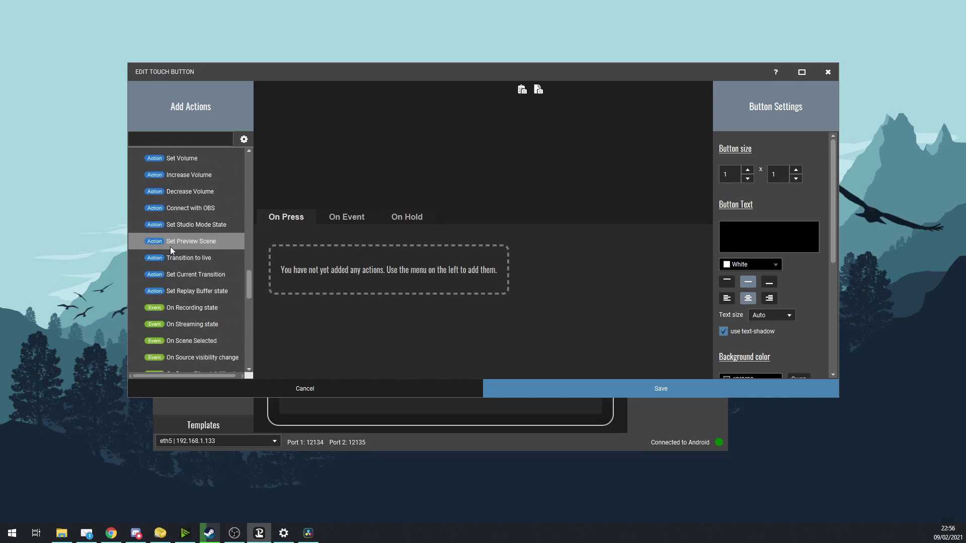
scroll(170, 246, down, 8)
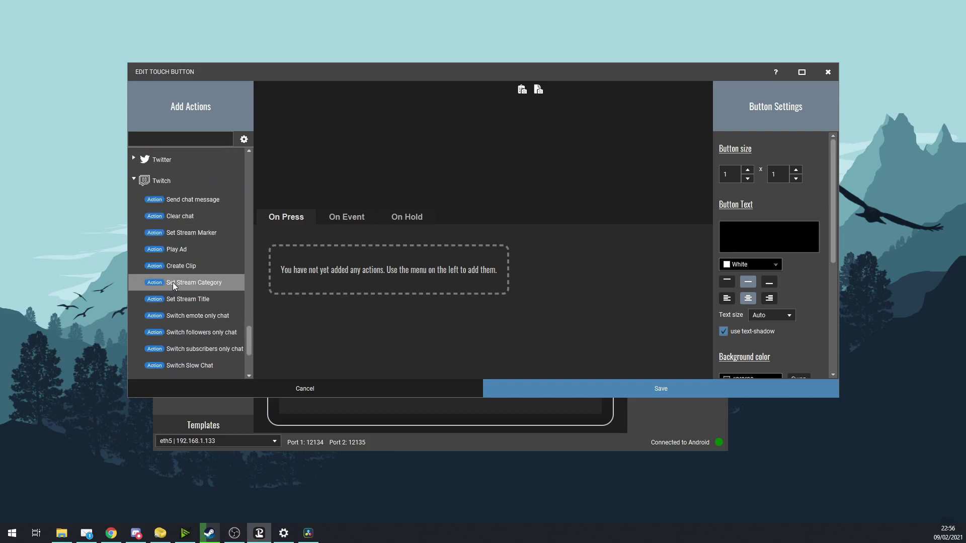
scroll(175, 292, down, 3)
scroll(177, 296, up, 5)
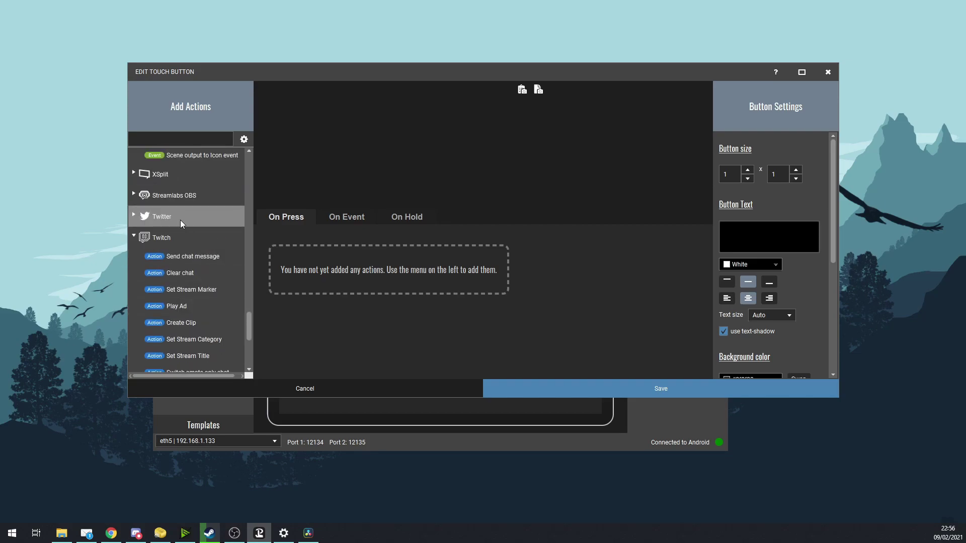
scroll(176, 241, down, 4)
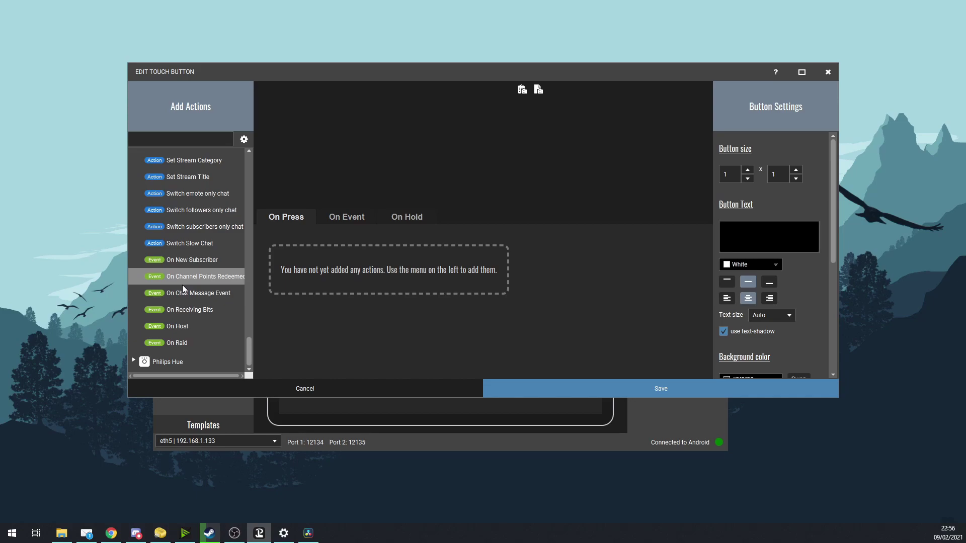
click(399, 391)
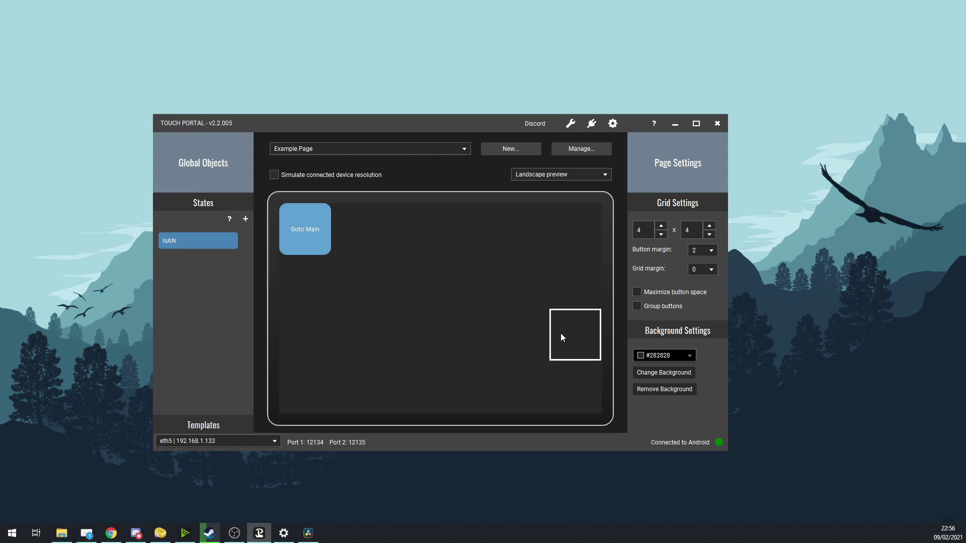
click(673, 124)
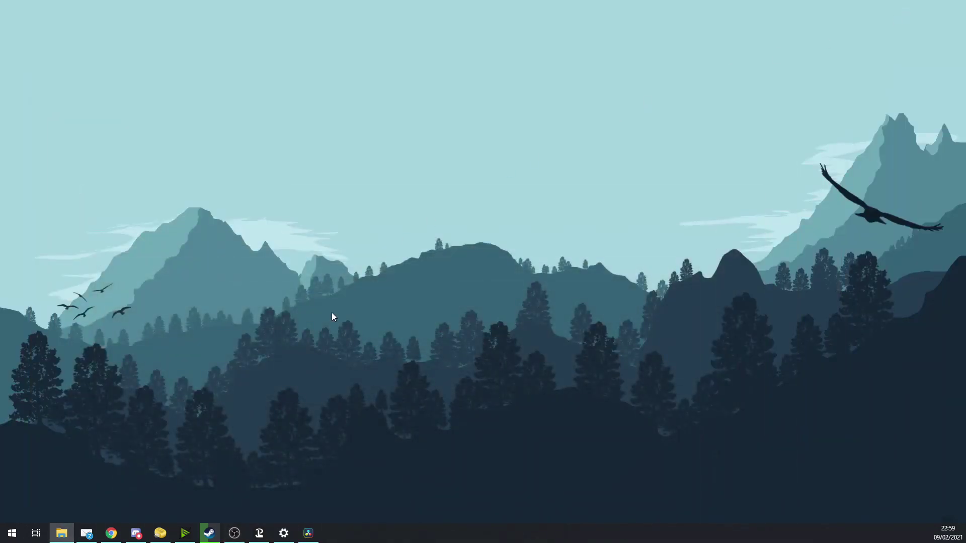
click(259, 535)
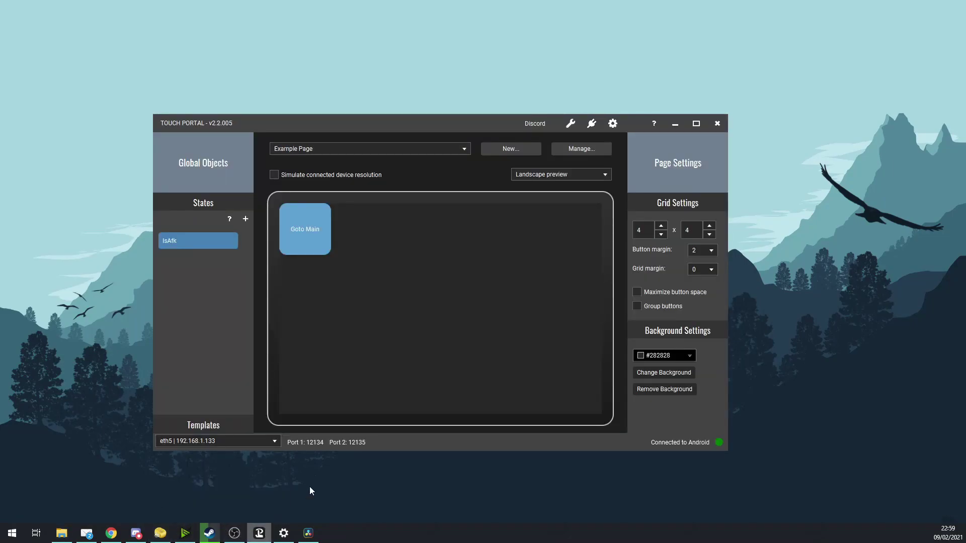
- Open and dismiss empty button editors and inspect the Goto Main button without changes
click(400, 210)
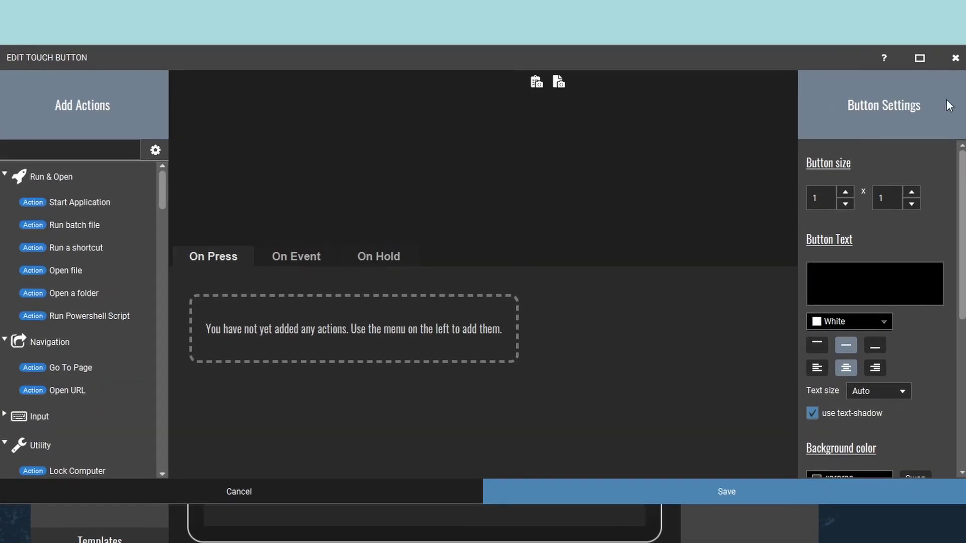
click(954, 57)
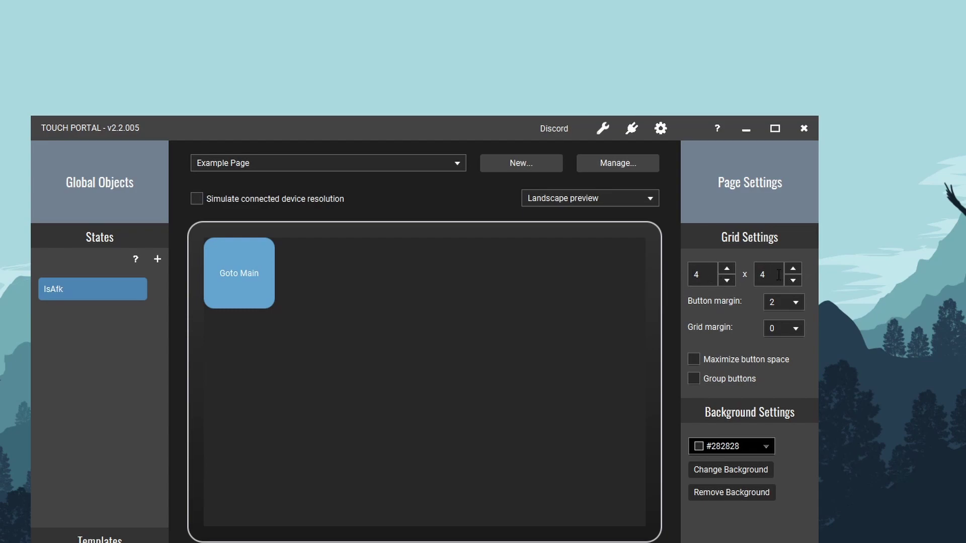
click(348, 279)
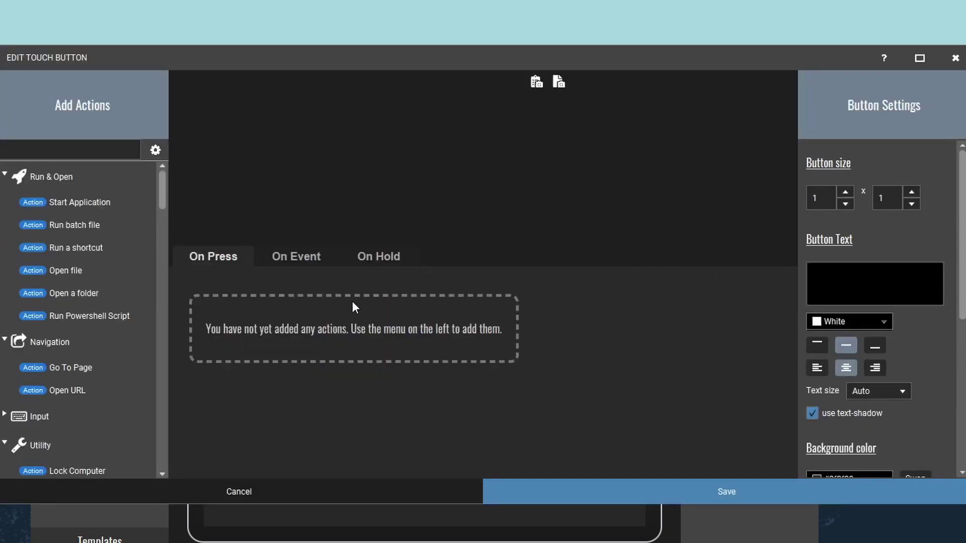
click(343, 494)
click(249, 294)
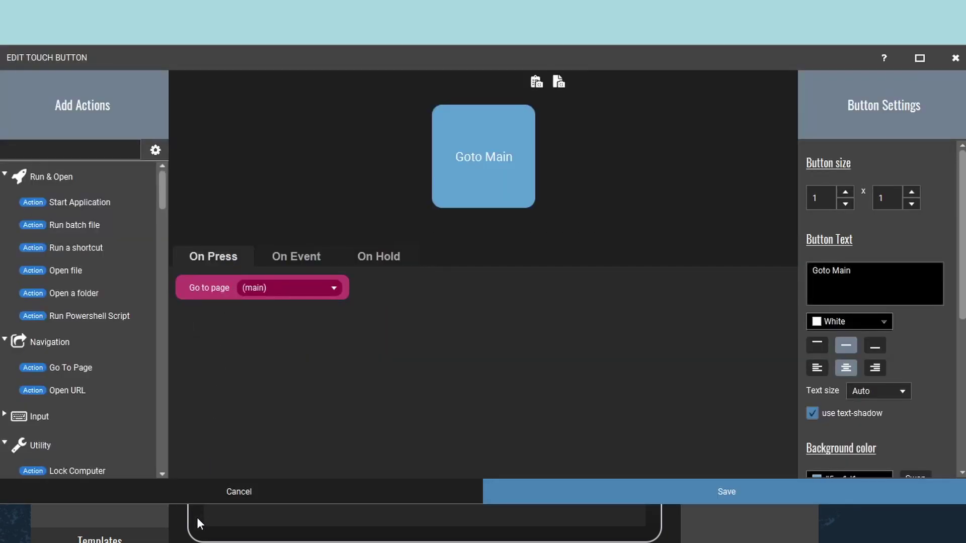
click(212, 494)
- Create a button labelled 'Great Scott' with rounded corners and save it
click(369, 278)
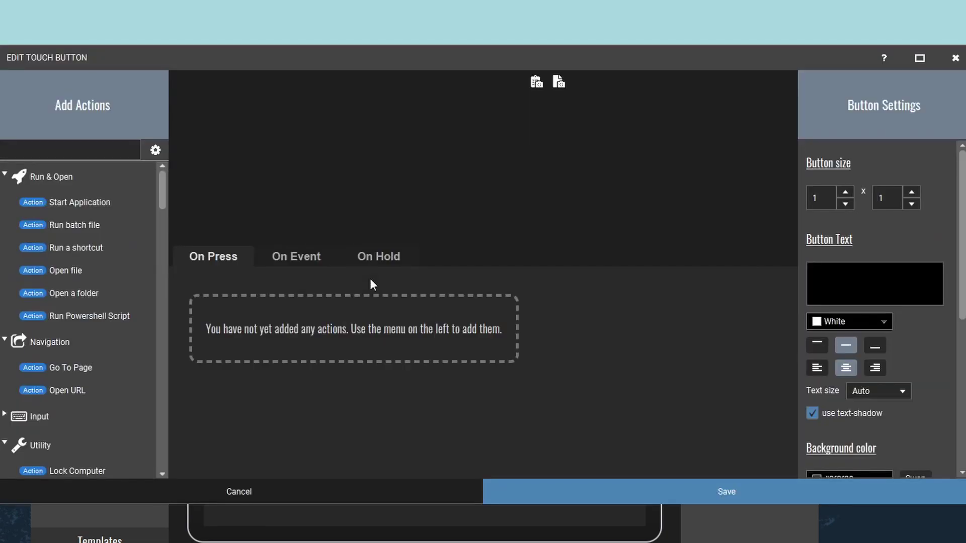
click(812, 271)
text(Great Scott)
scroll(846, 448, down, 1)
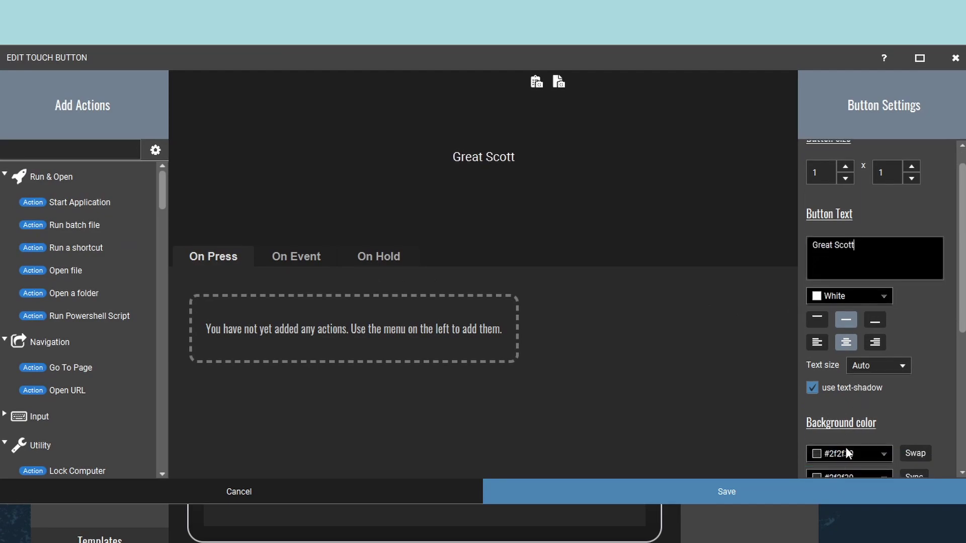
scroll(846, 448, down, 3)
click(812, 463)
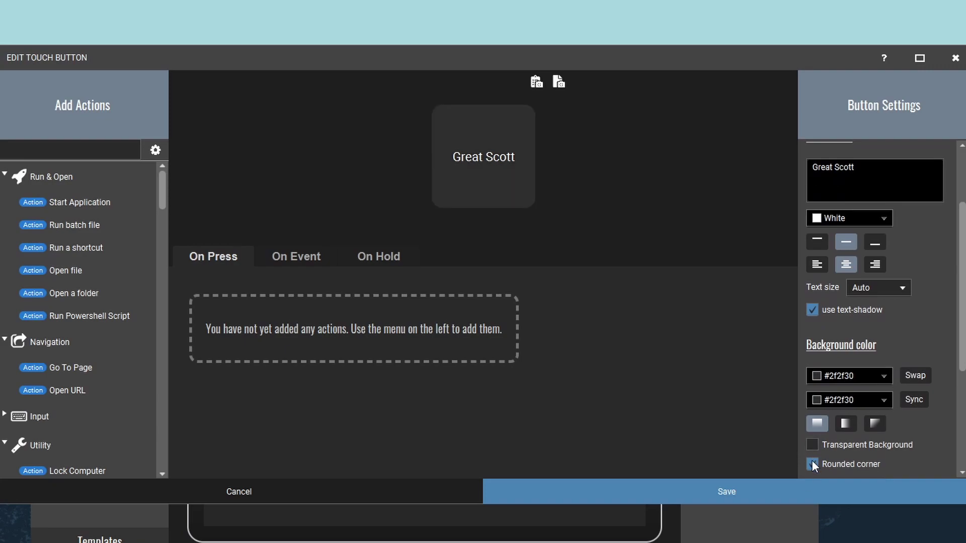
click(798, 489)
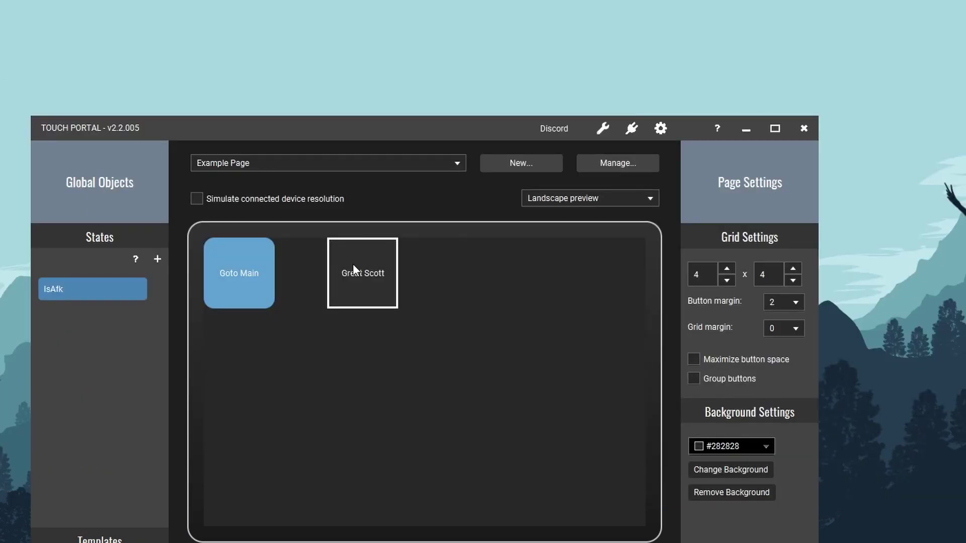
- Add an OBS Source Visibility action that shows GreatScott in the App Recording scene
click(377, 281)
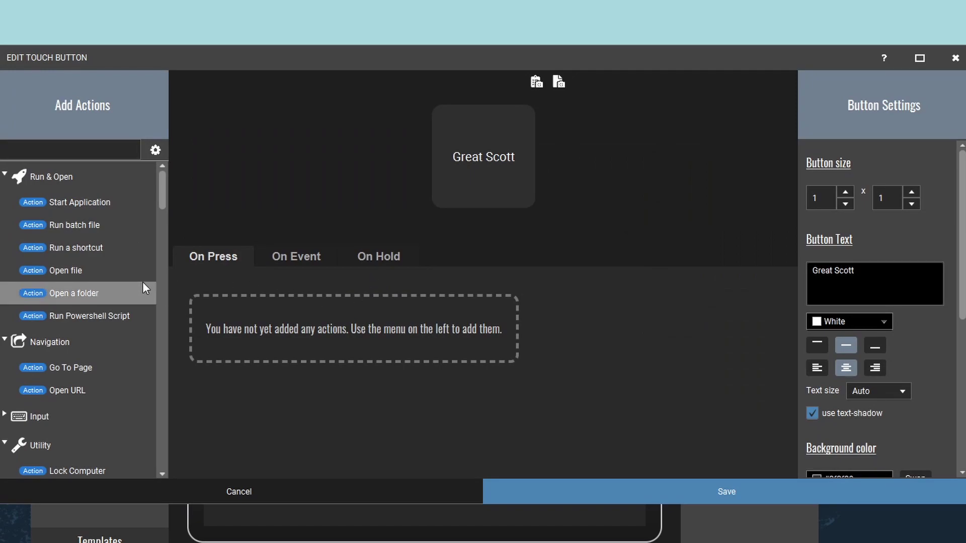
scroll(98, 307, down, 10)
scroll(80, 336, down, 8)
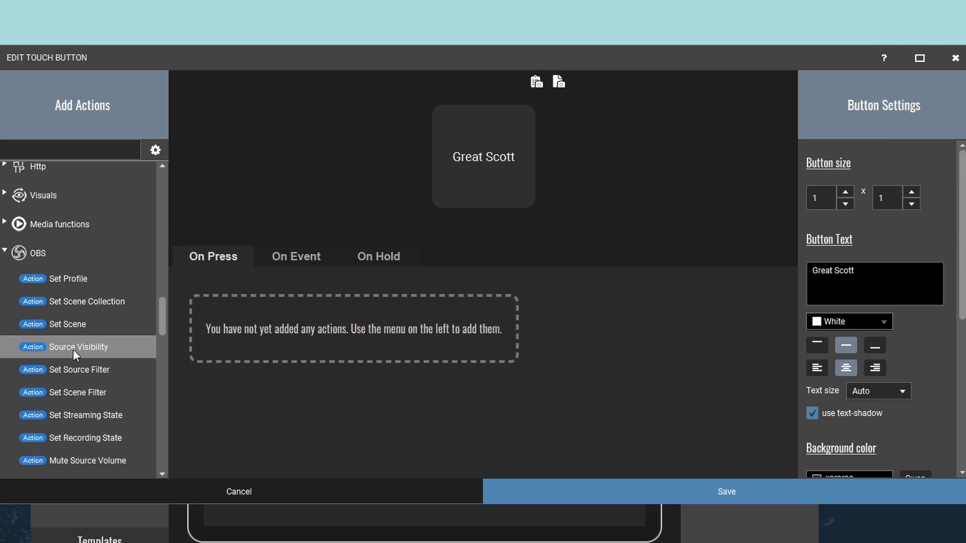
click(73, 348)
click(262, 290)
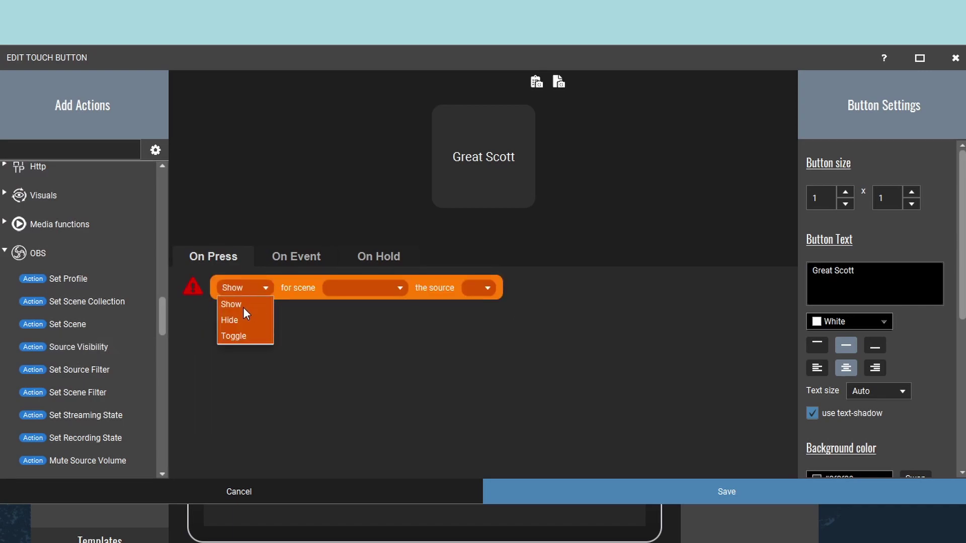
click(243, 309)
click(382, 291)
click(352, 317)
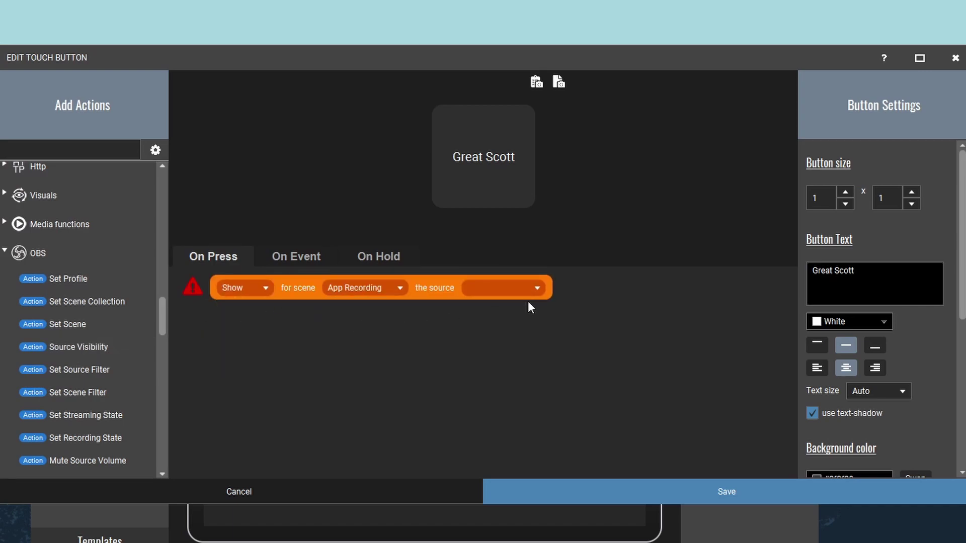
click(514, 292)
click(498, 336)
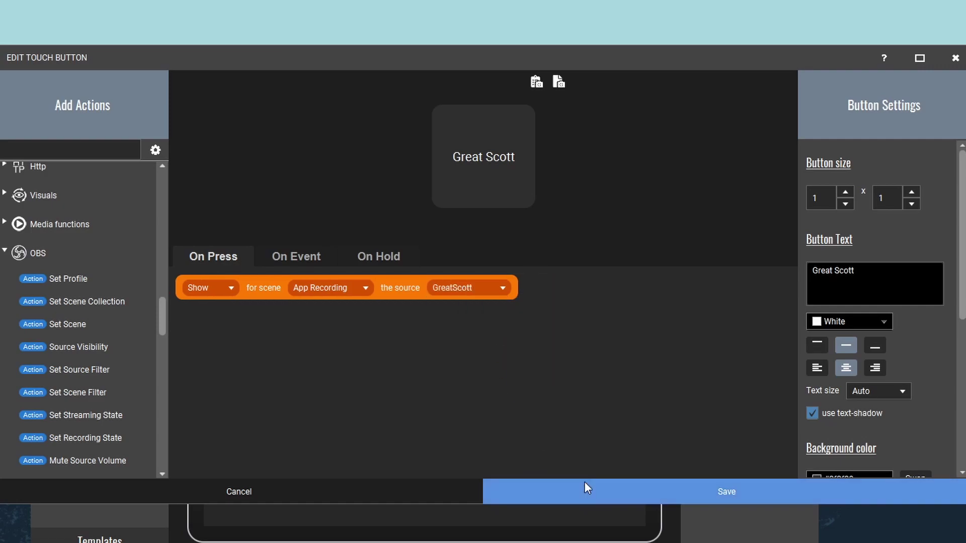
- Add a Wait for Timer action of 8 seconds after showing GreatScott
scroll(119, 294, up, 3)
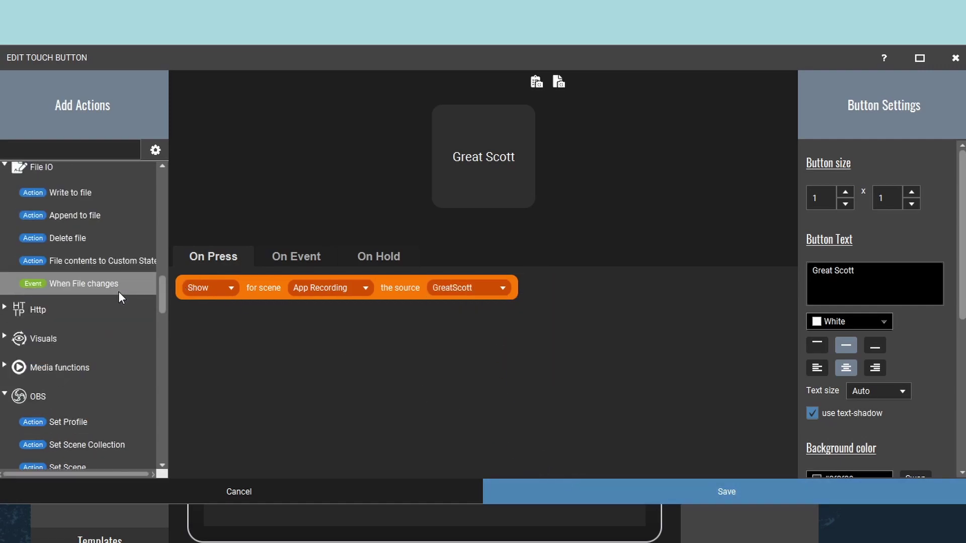
scroll(29, 339, up, 10)
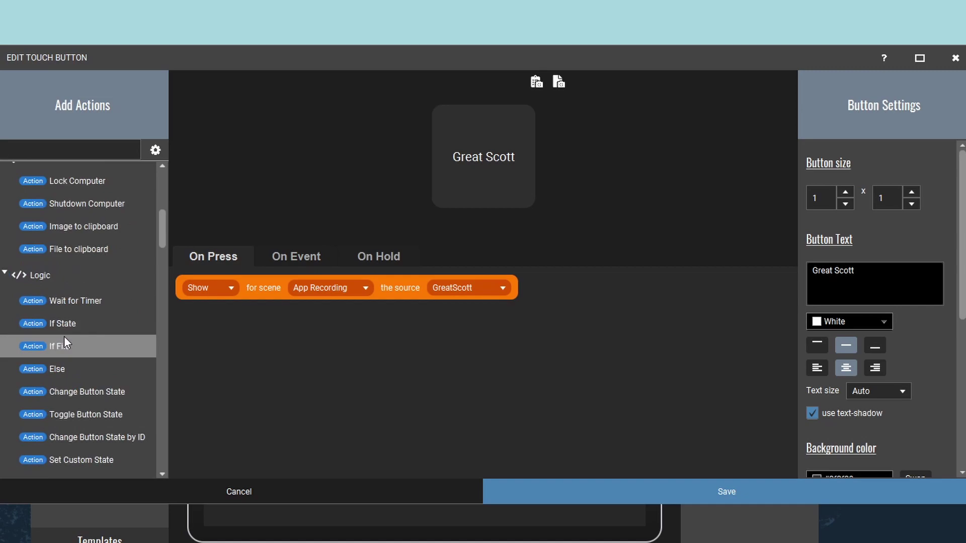
double_click(76, 302)
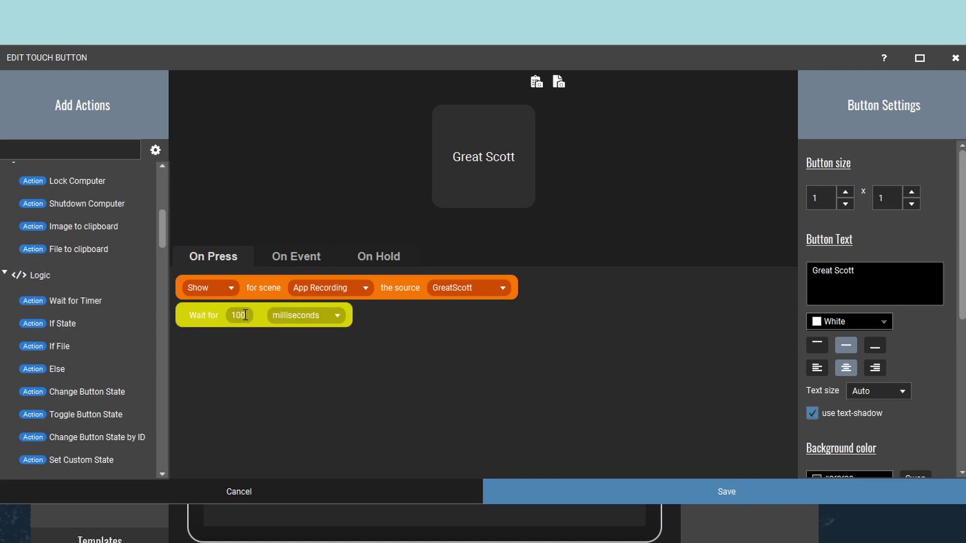
click(302, 318)
click(303, 342)
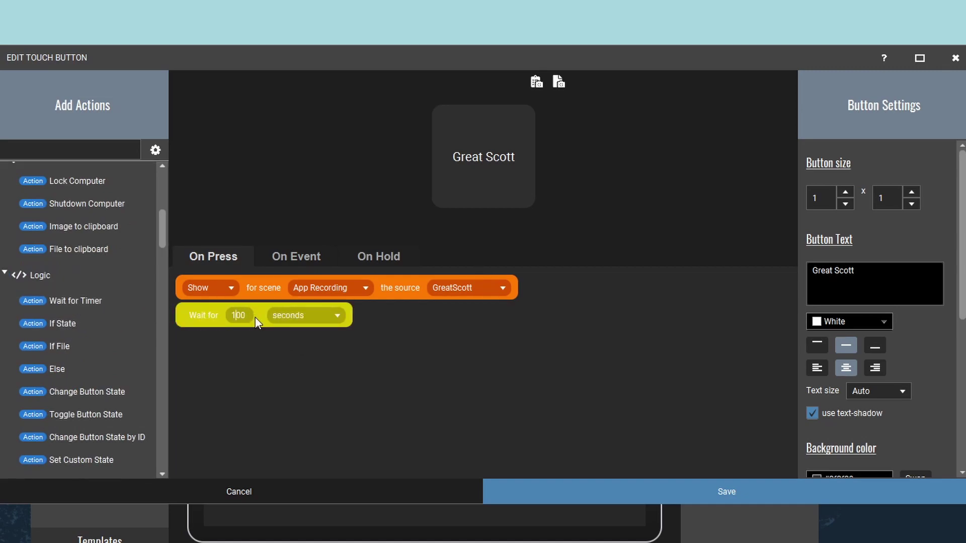
click(245, 315)
key(BackSpace)
key(BackSpace)
key(BackSpace)
text(8)
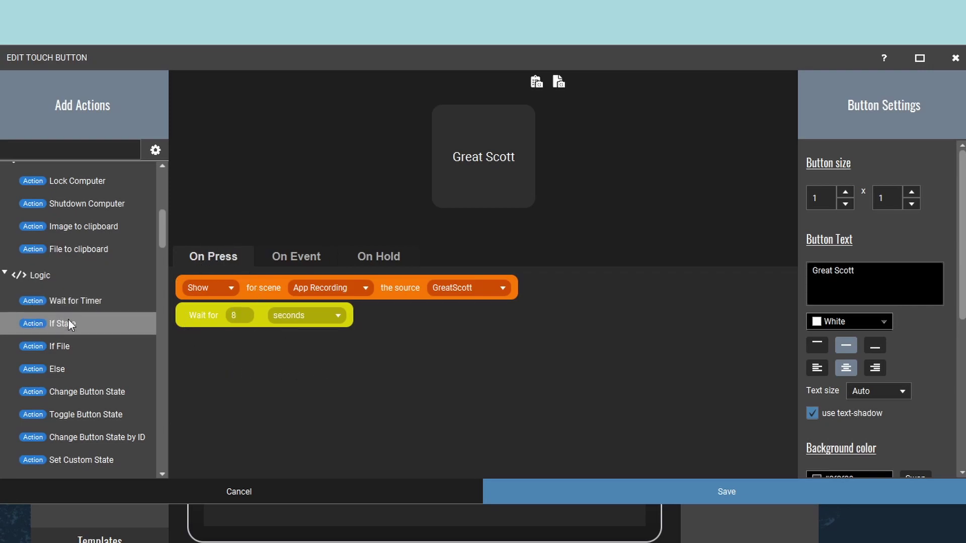
- Add a Source Visibility action hiding GreatScott in App Recording and save the button
scroll(86, 352, down, 10)
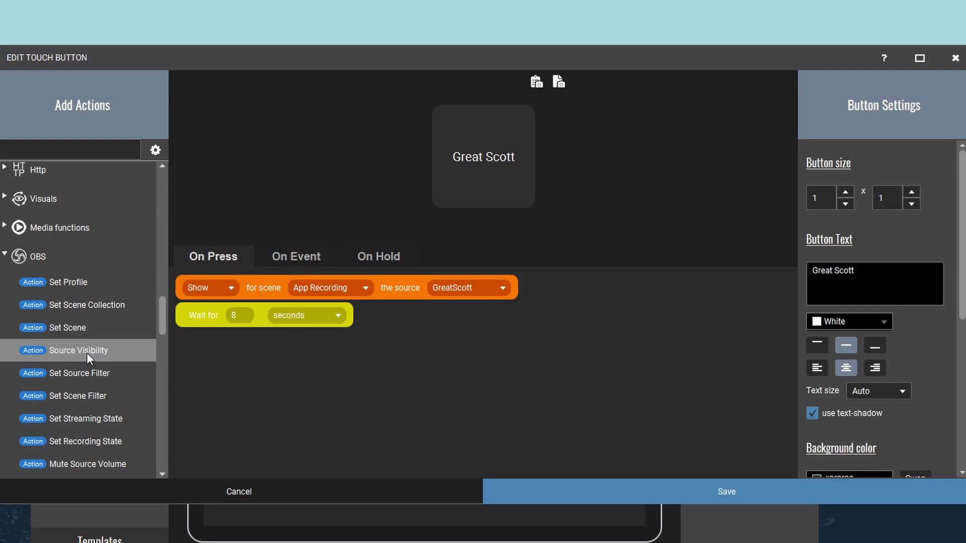
double_click(87, 353)
click(254, 346)
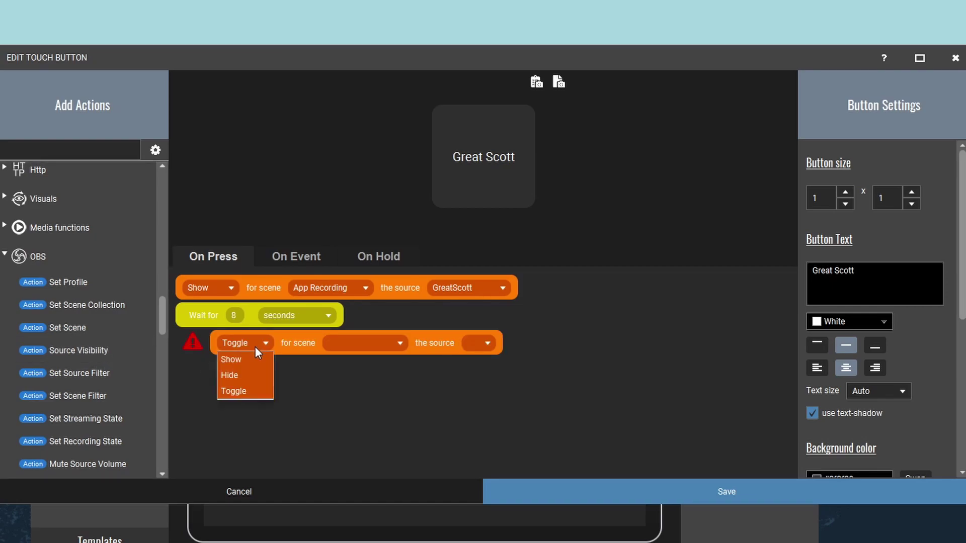
click(239, 375)
click(371, 348)
click(357, 376)
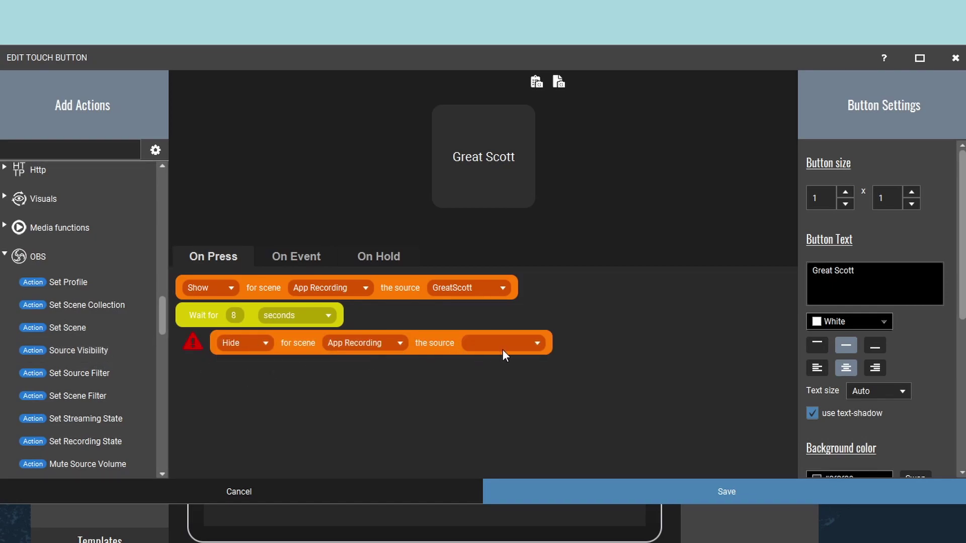
click(502, 348)
click(496, 389)
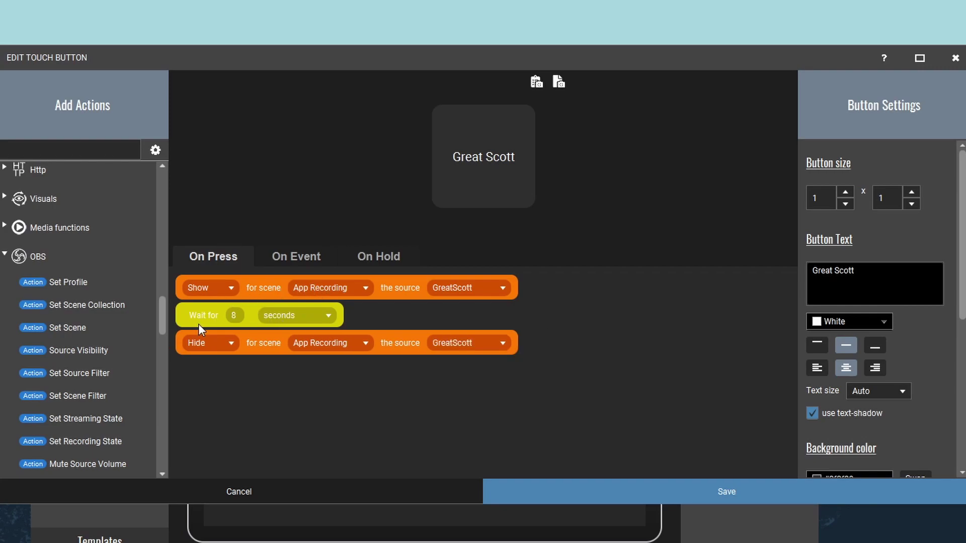
click(636, 496)
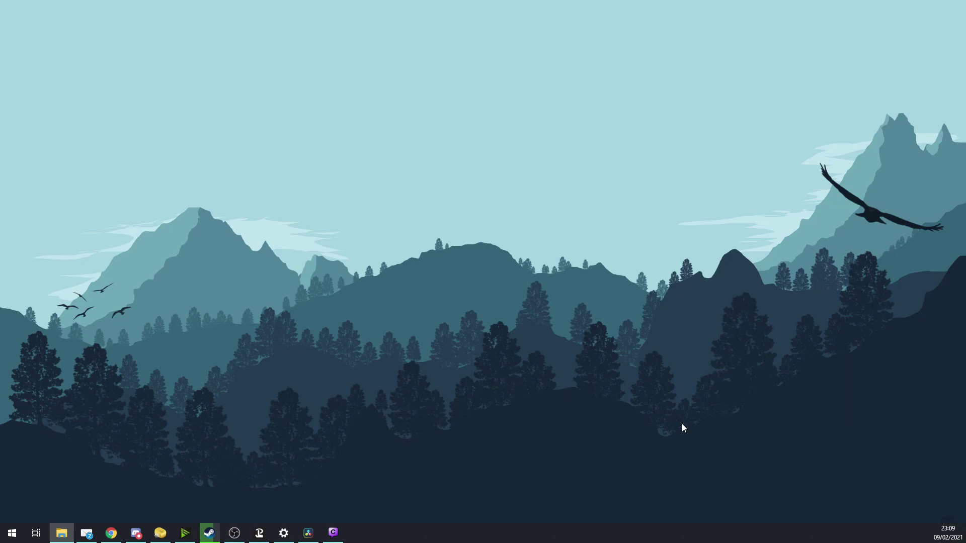
- Create a 'Trigger #GreatScott' button with a solid grey background and save it
click(259, 533)
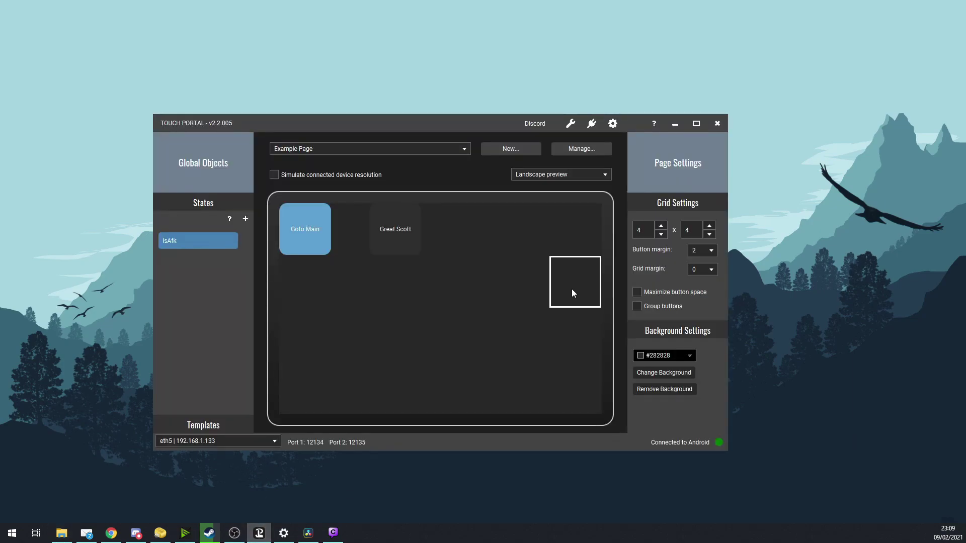
click(574, 289)
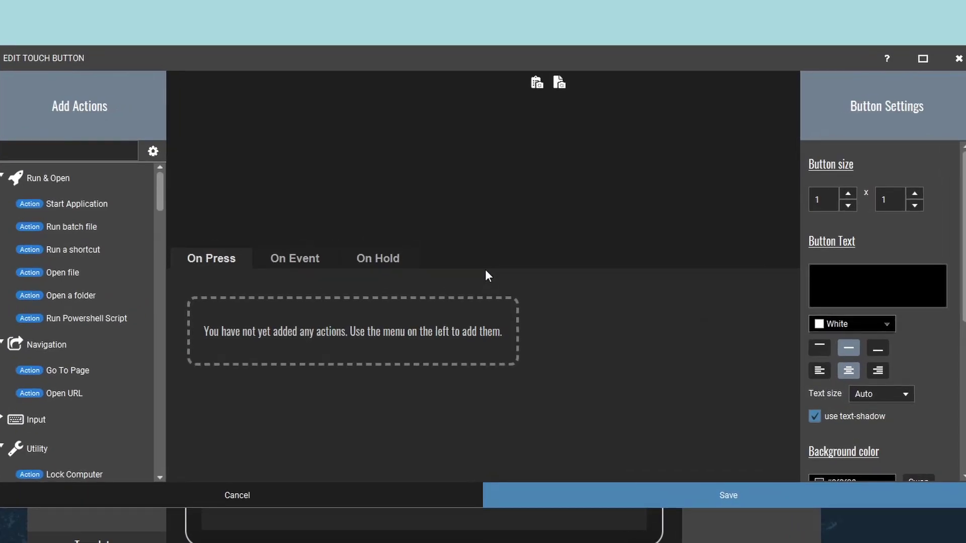
click(876, 265)
text(Trigger #)
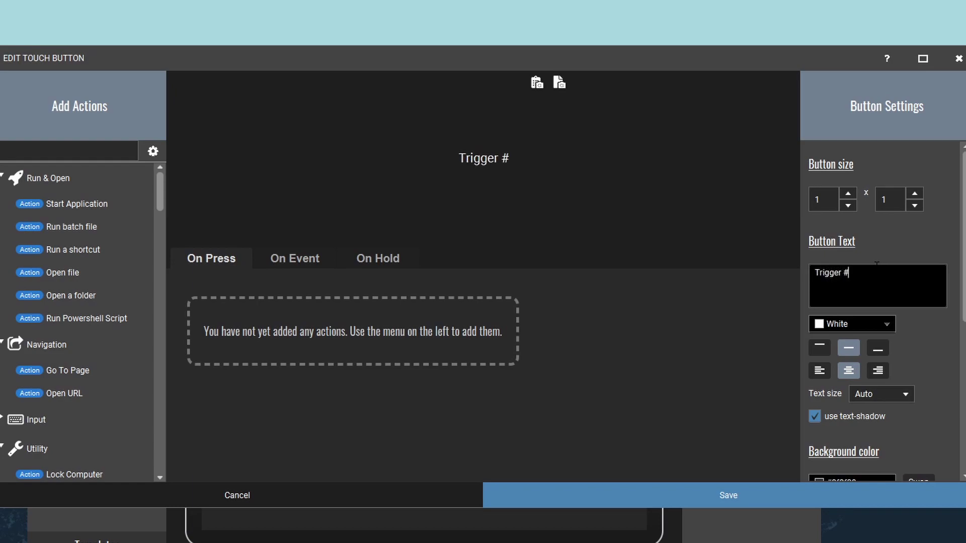
text(GreatScott)
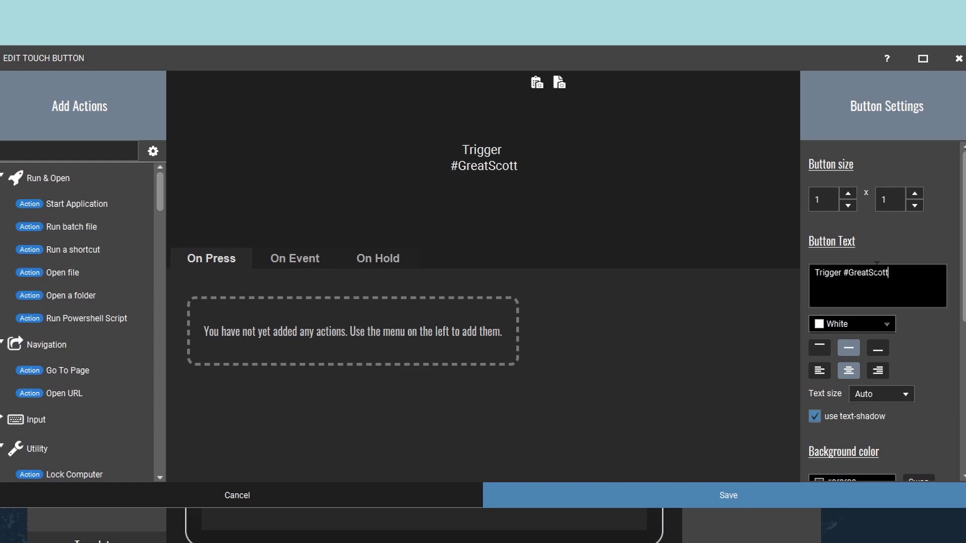
scroll(897, 298, down, 2)
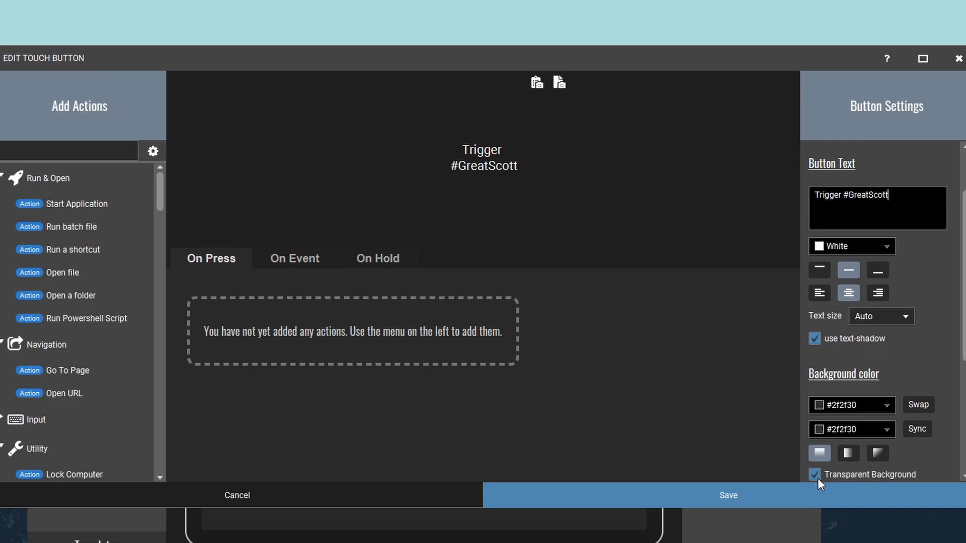
click(814, 475)
click(523, 491)
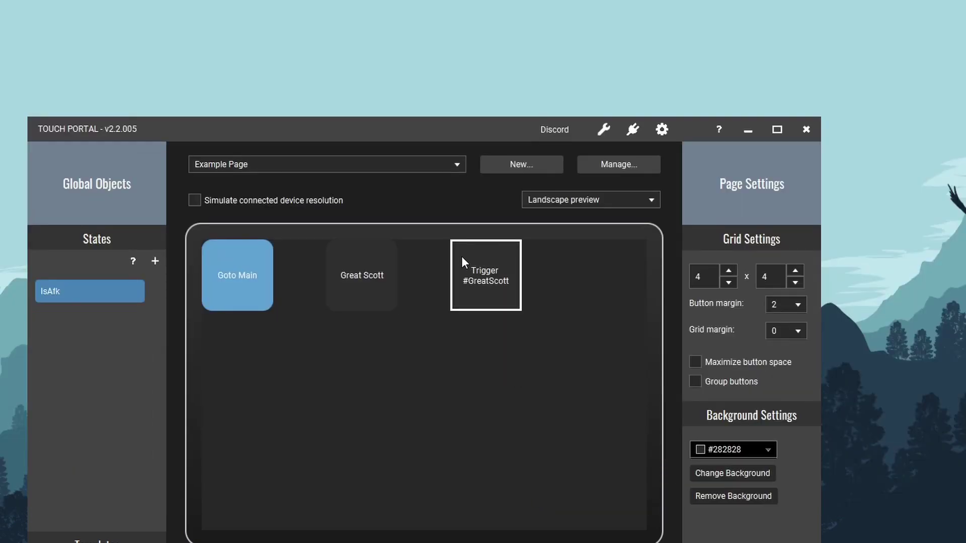
- Reopen Trigger #GreatScott and review its event triggers and press actions
click(507, 266)
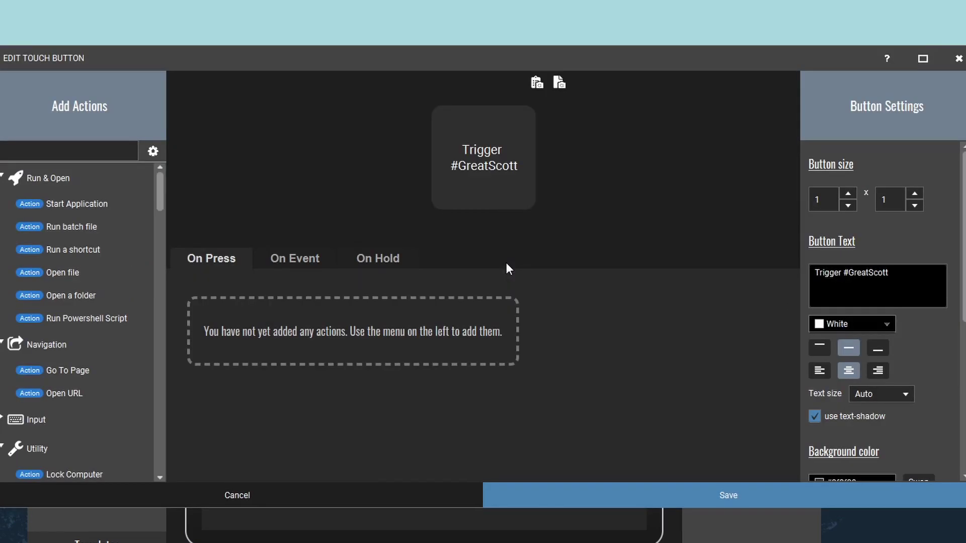
click(309, 258)
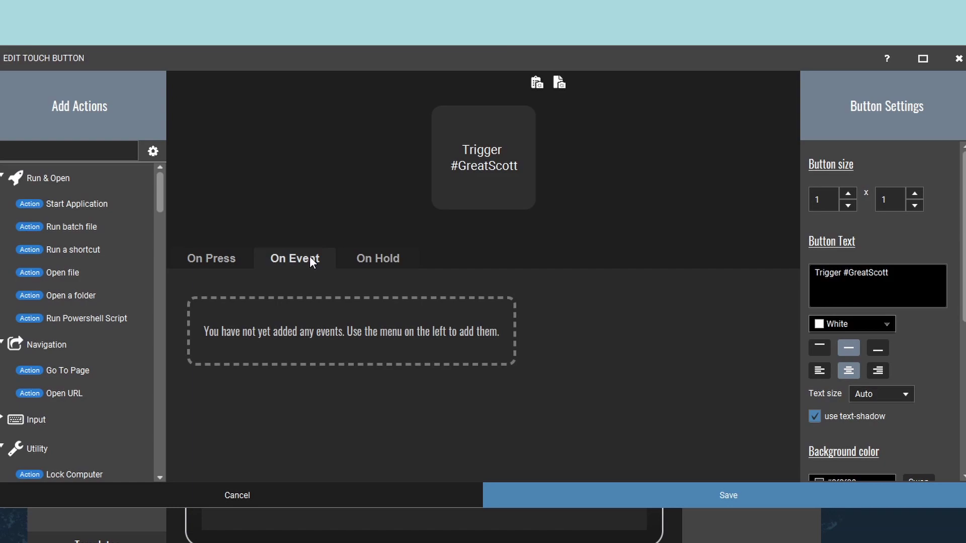
click(224, 256)
click(300, 262)
- Save the current button, then open the Trigger #GreatScott button on its On Event triggers page
click(605, 482)
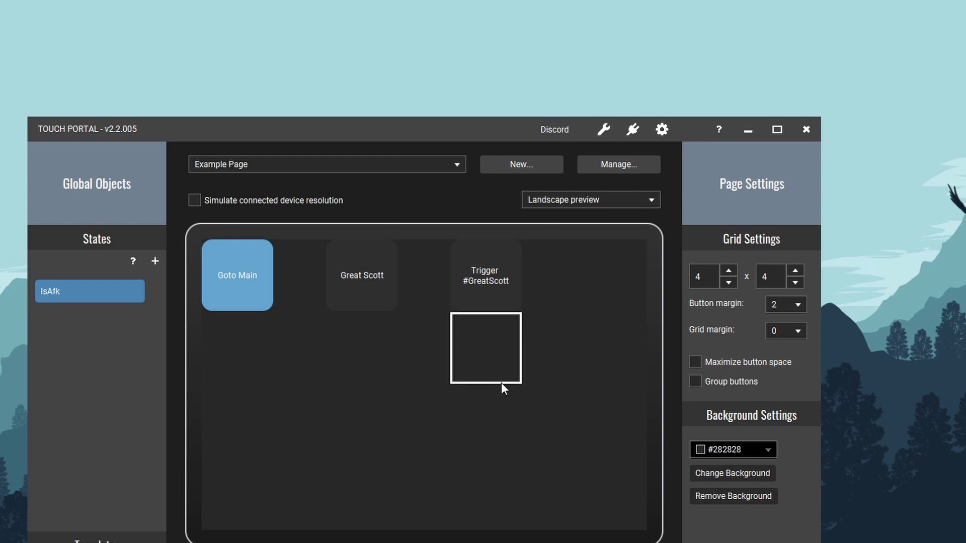
click(484, 260)
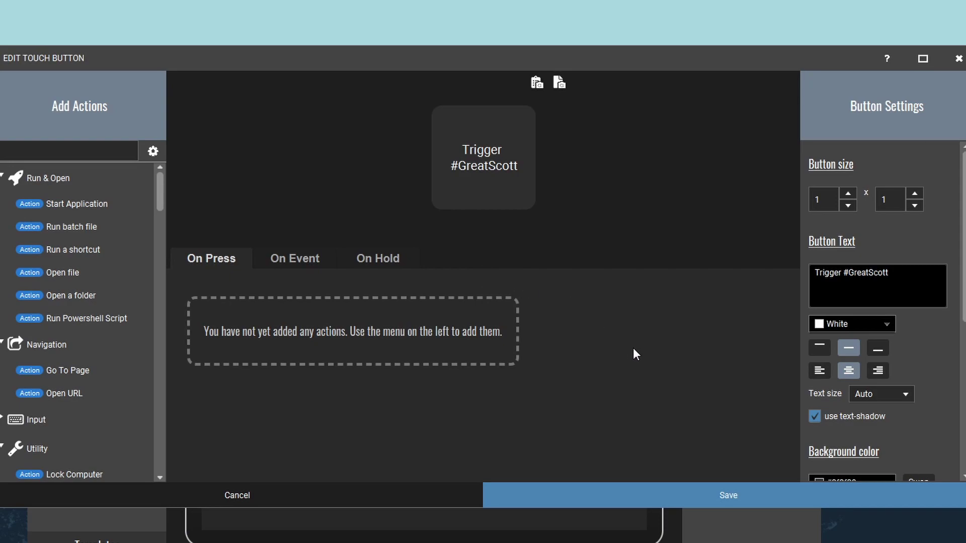
click(294, 258)
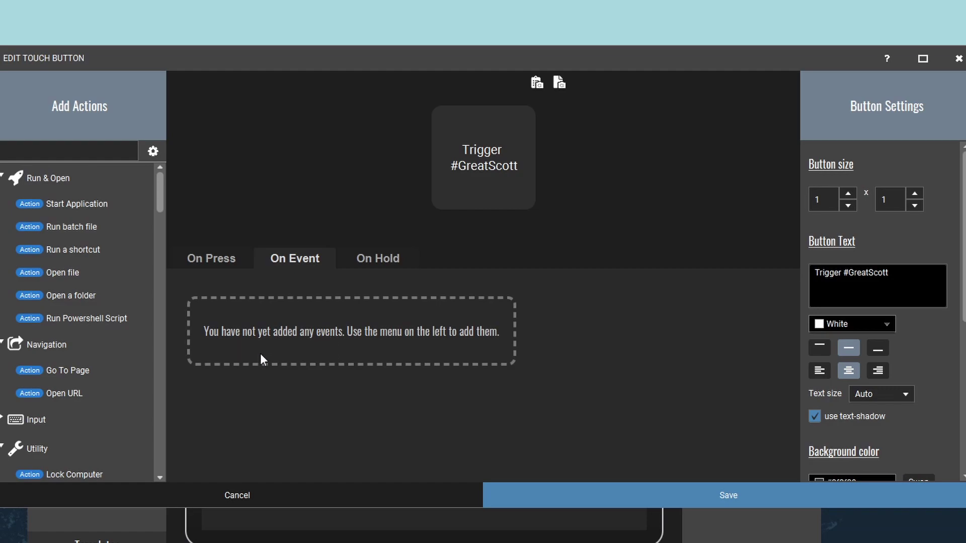
- Add a Twitch On Chat Message event that fires when a message contains #GreatScott
scroll(116, 327, down, 15)
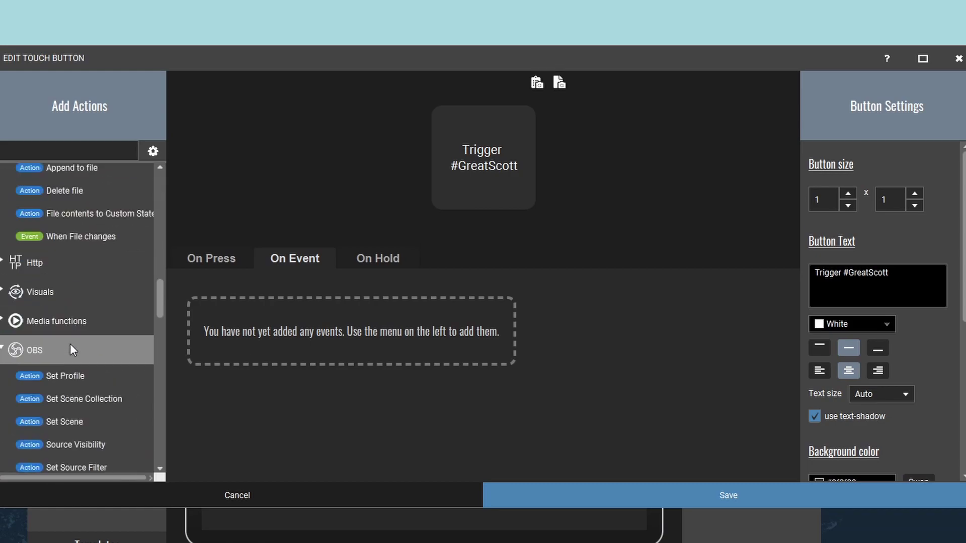
scroll(73, 349, down, 20)
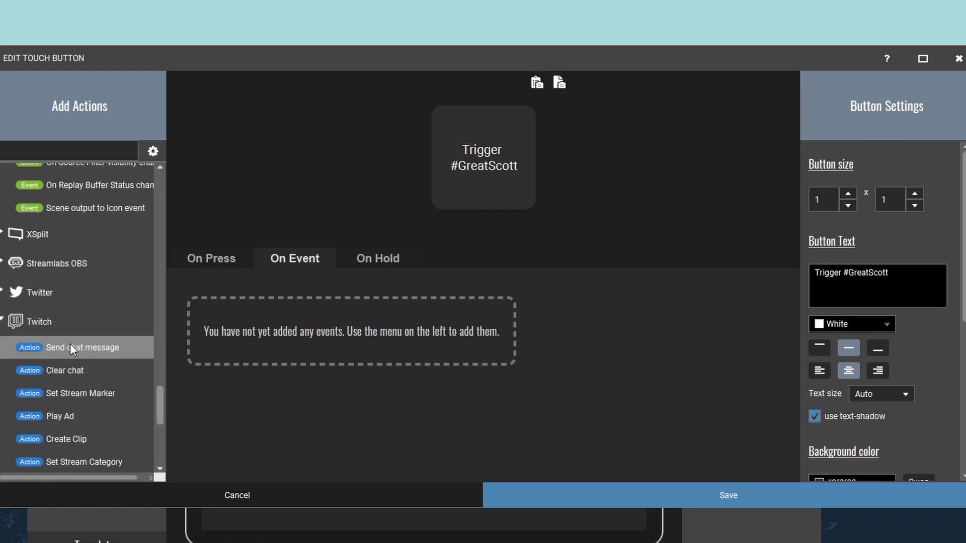
scroll(71, 343, down, 3)
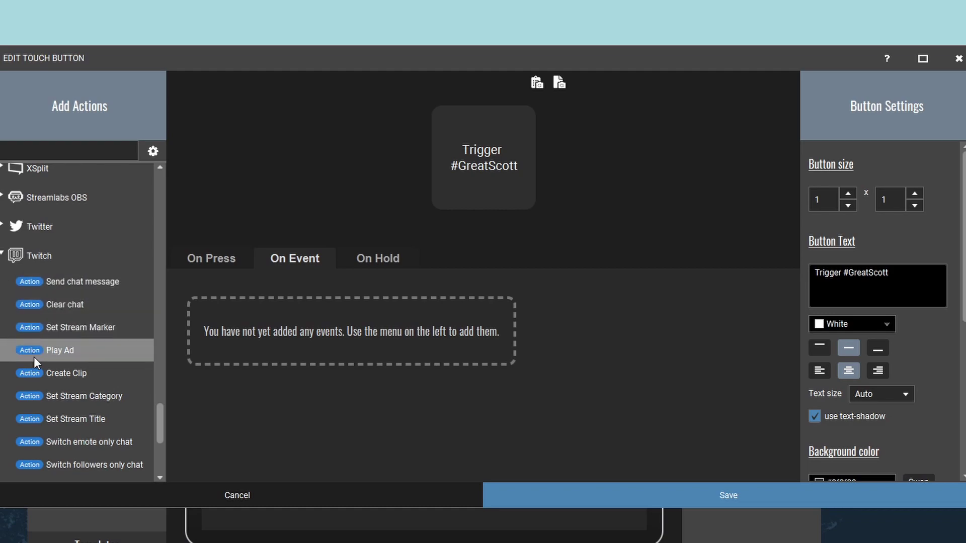
scroll(48, 367, down, 4)
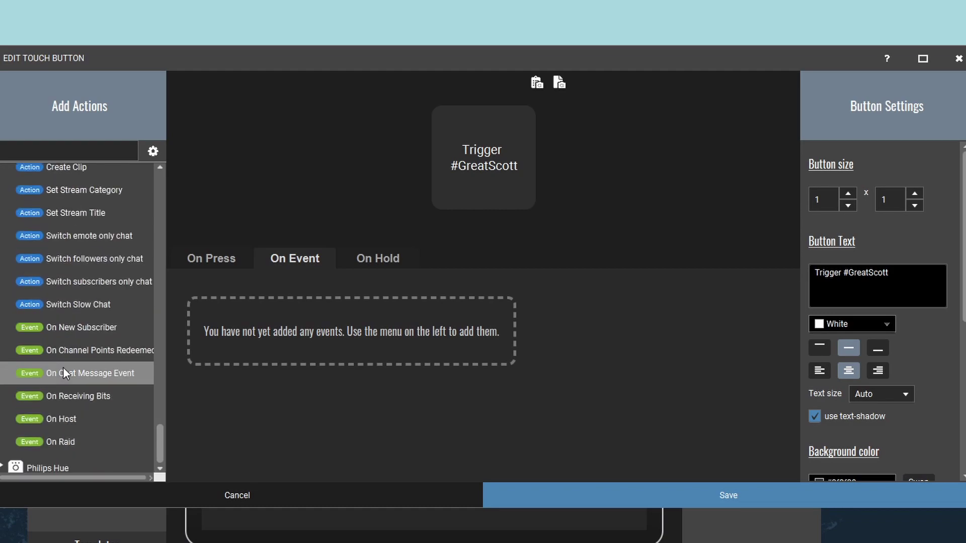
click(95, 373)
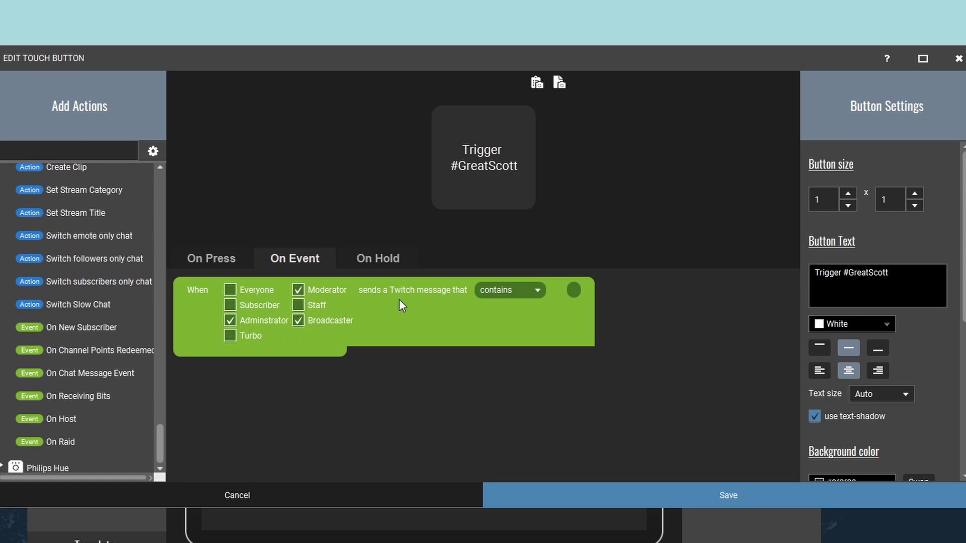
click(522, 290)
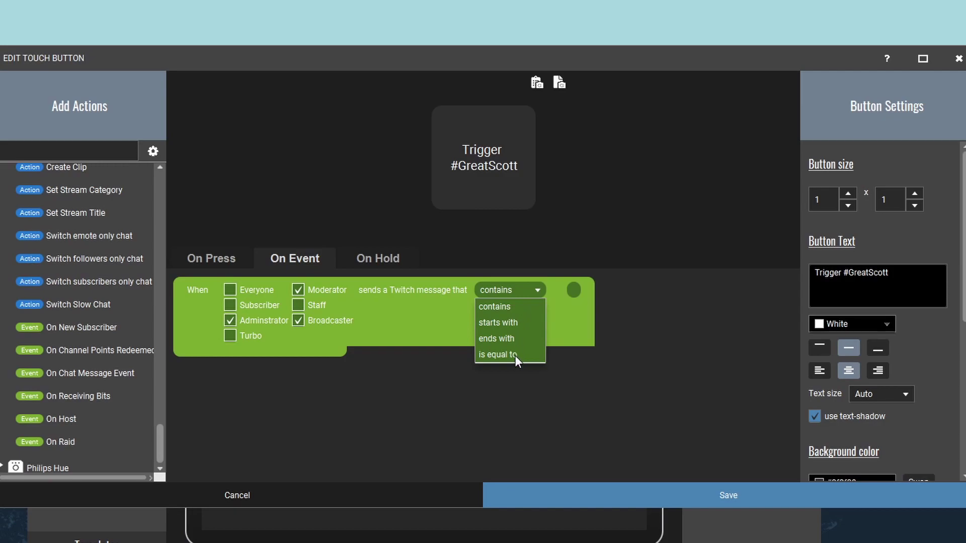
click(577, 290)
text(#GreatScott)
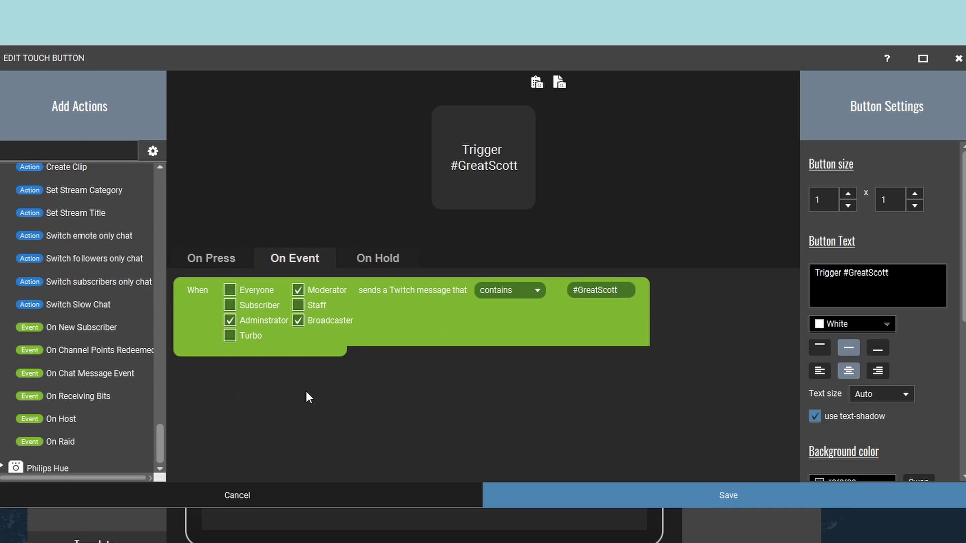
- Add an OBS Source Visibility action that shows GreatScott in the App Recording scene
scroll(59, 308, up, 15)
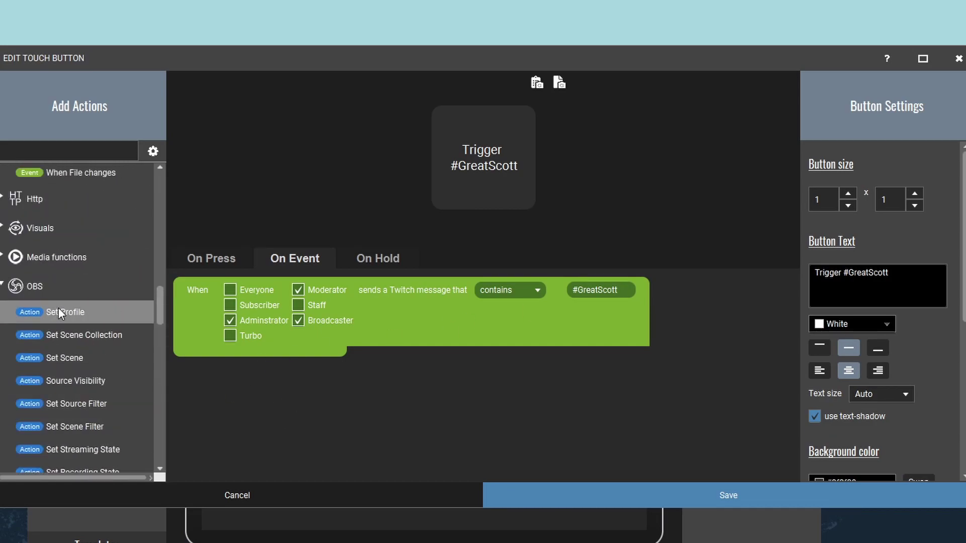
scroll(86, 318, down, 3)
double_click(100, 312)
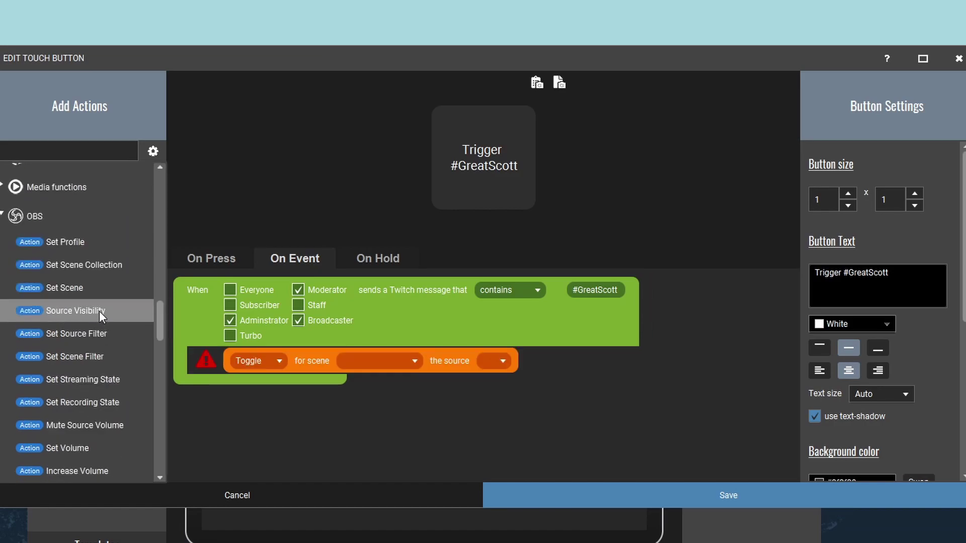
click(273, 359)
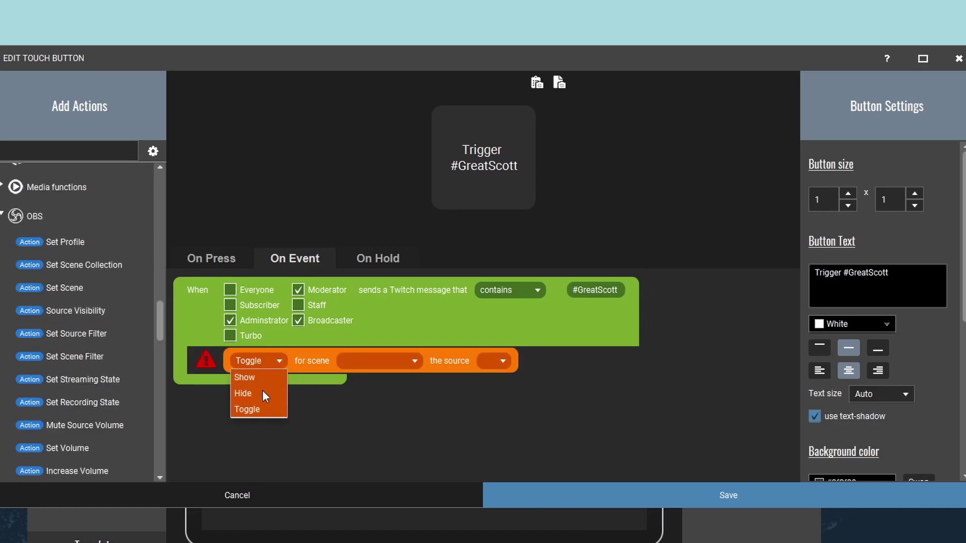
click(246, 379)
click(382, 361)
click(370, 393)
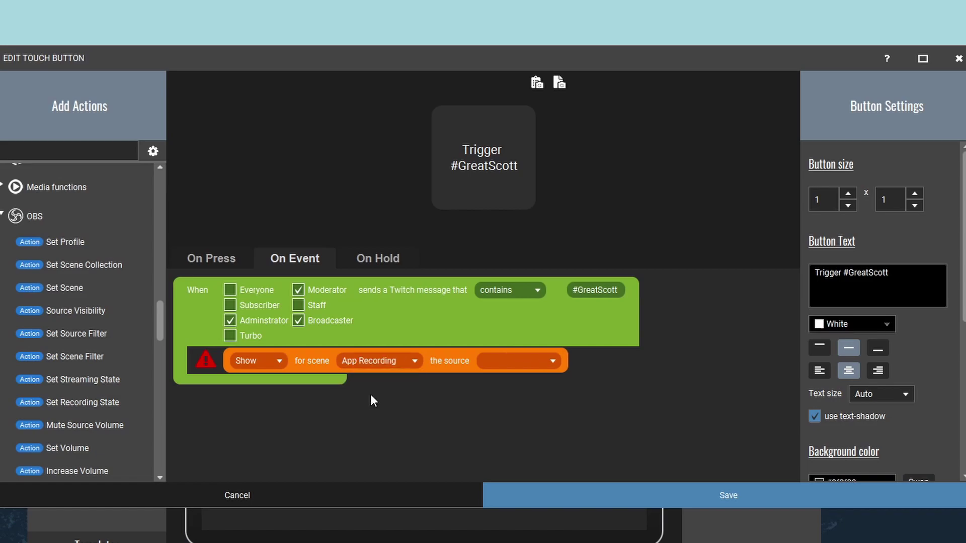
click(528, 362)
click(512, 410)
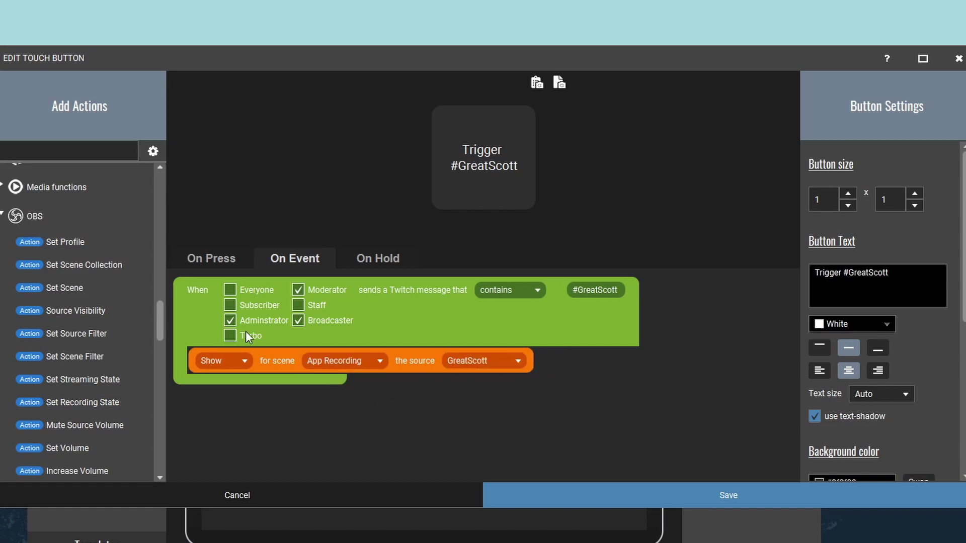
- Add a Wait for Timer step of 8 seconds after the show action
scroll(67, 240, up, 9)
scroll(67, 240, up, 10)
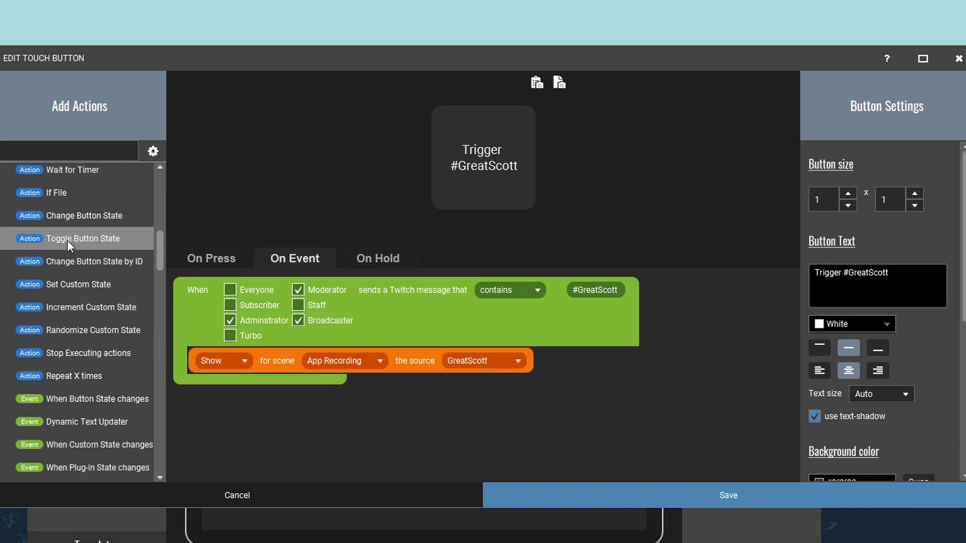
click(73, 310)
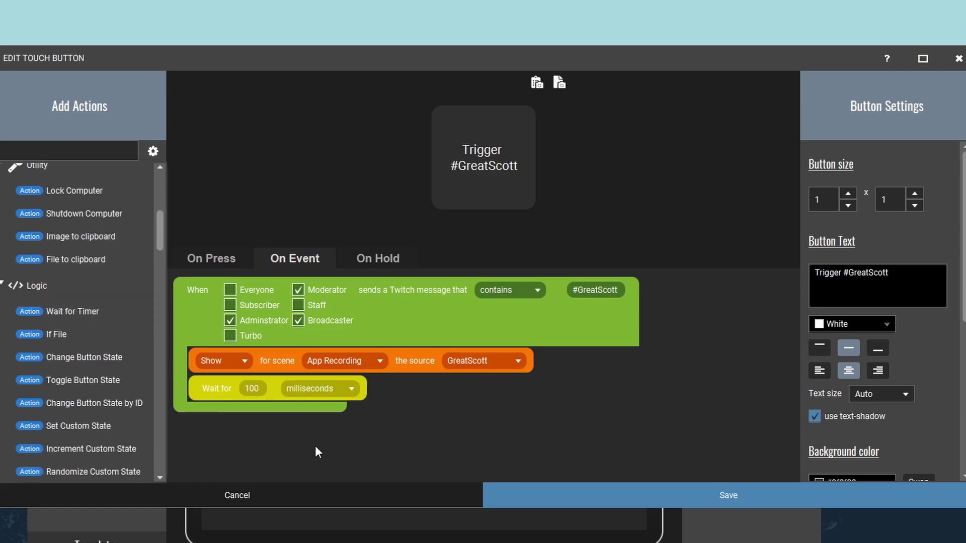
click(245, 389)
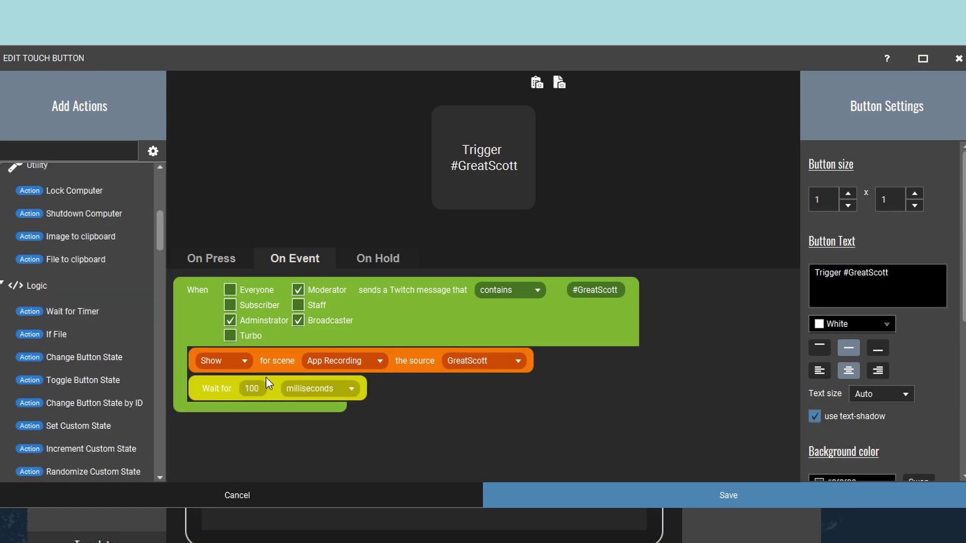
text(8)
click(348, 395)
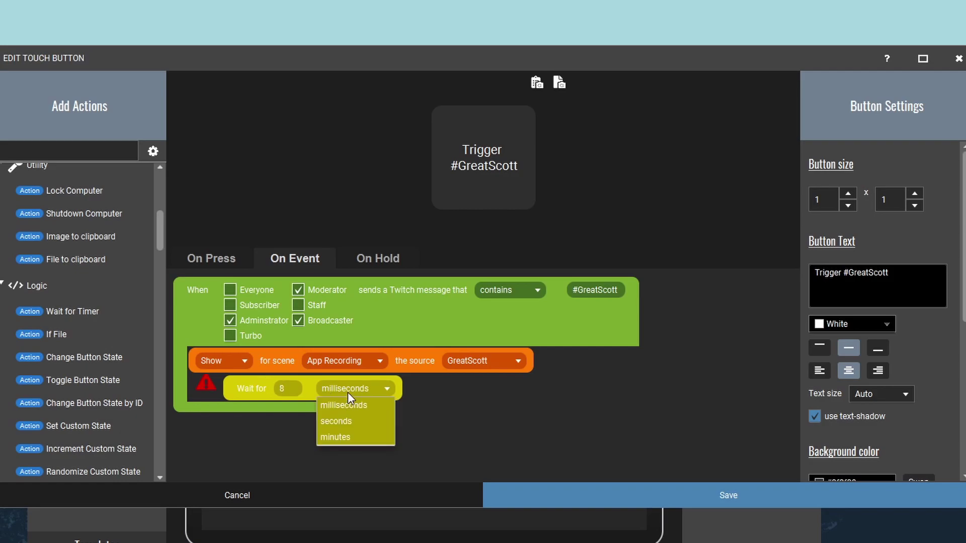
click(342, 421)
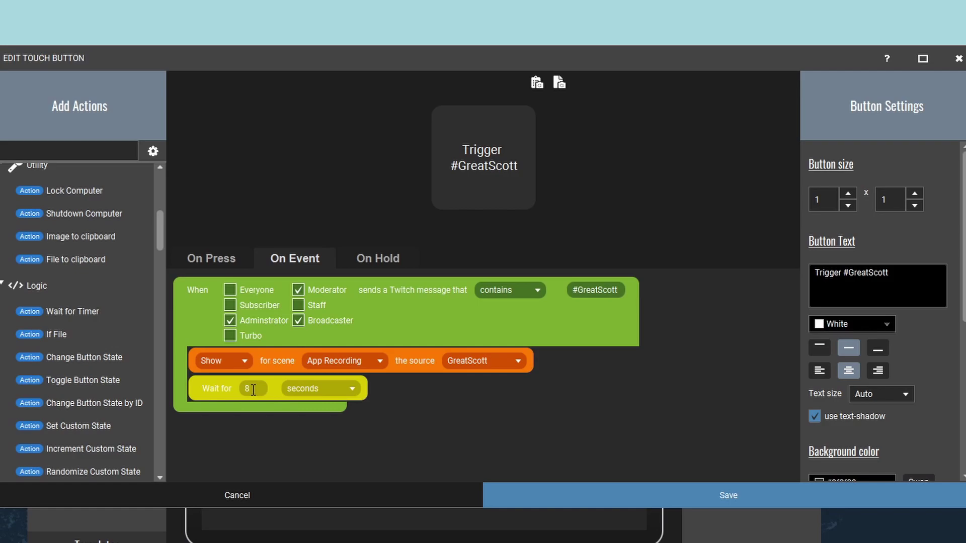
click(307, 387)
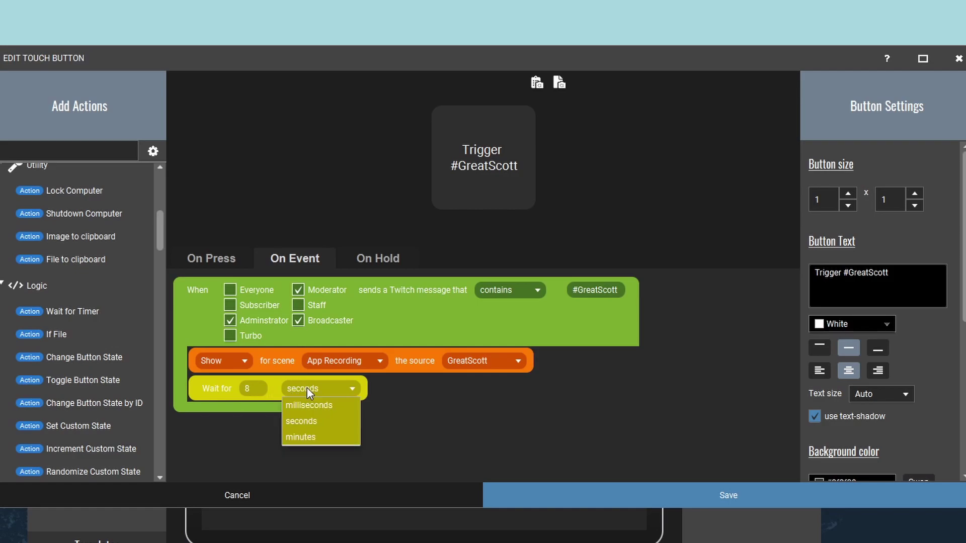
click(307, 387)
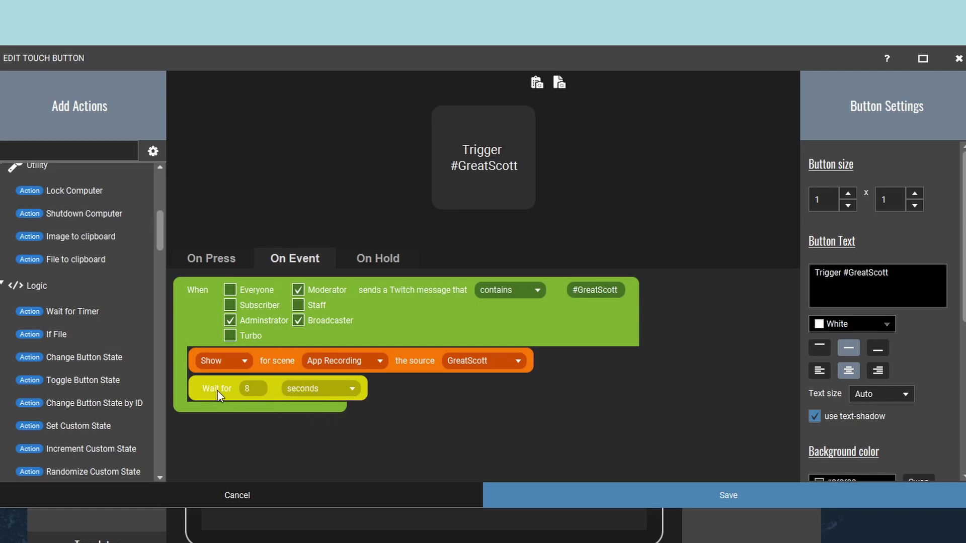
- Add a second visibility action hiding GreatScott in App Recording, then save the button
scroll(97, 321, down, 10)
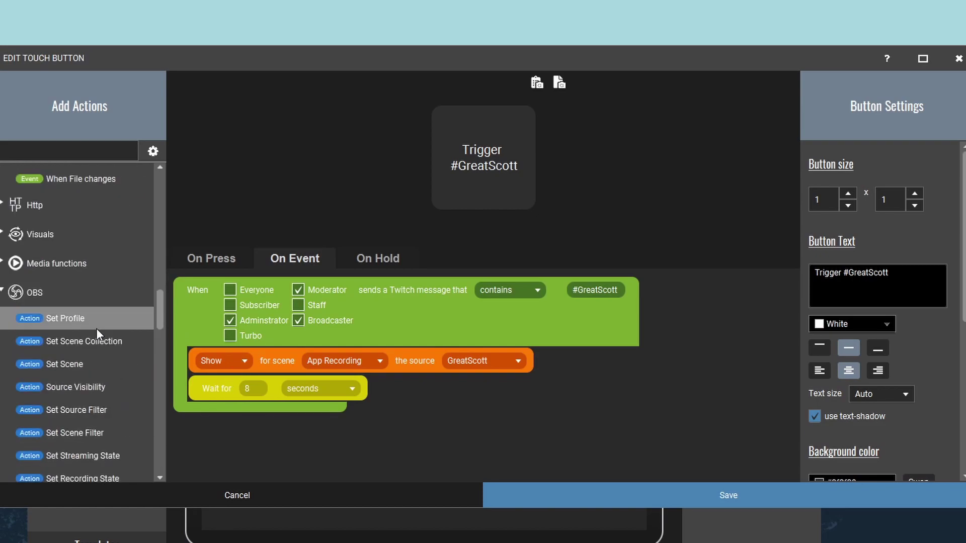
scroll(97, 330, down, 3)
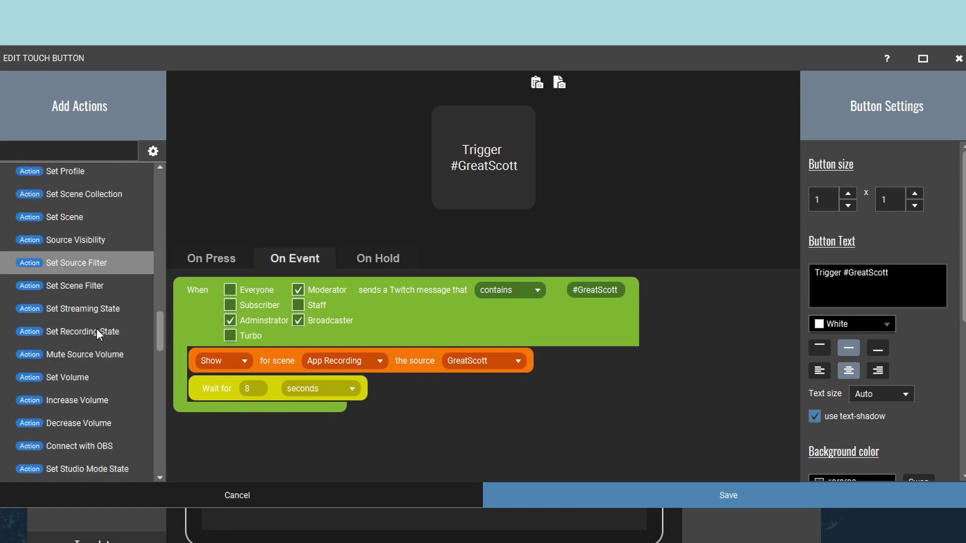
click(95, 242)
click(276, 416)
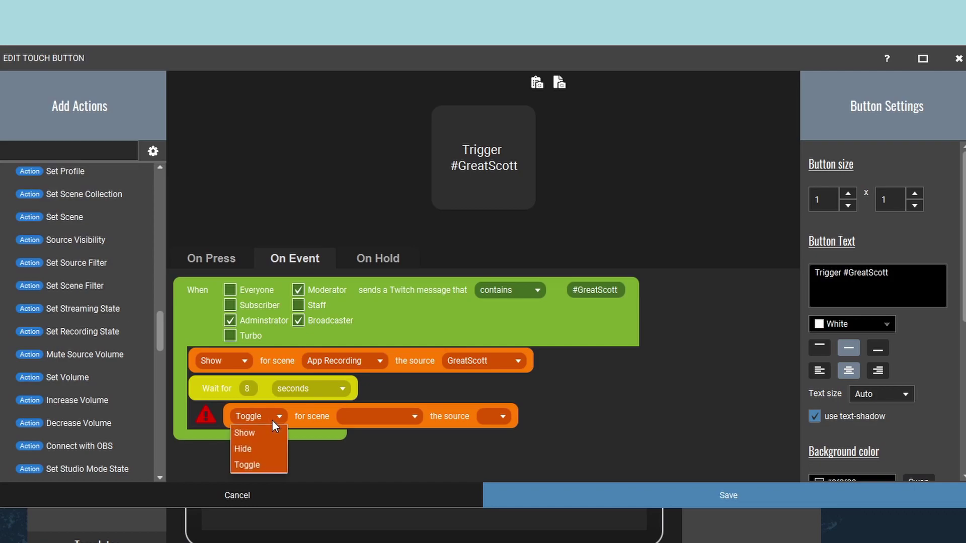
click(264, 445)
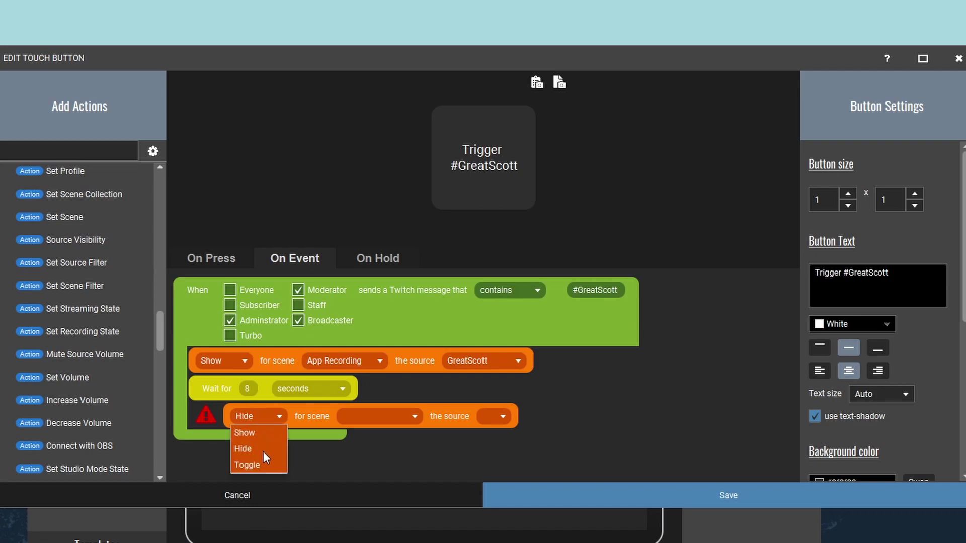
click(364, 416)
click(367, 452)
click(509, 416)
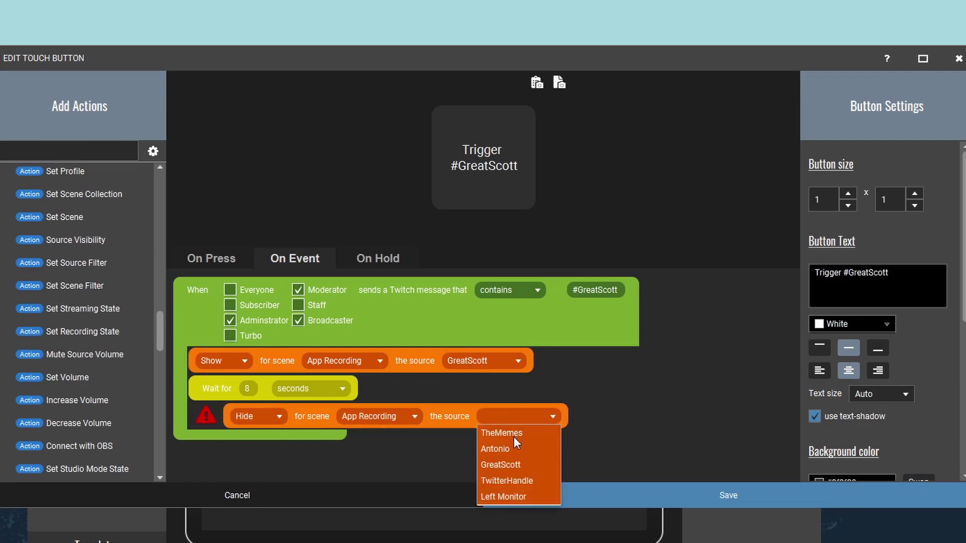
click(519, 466)
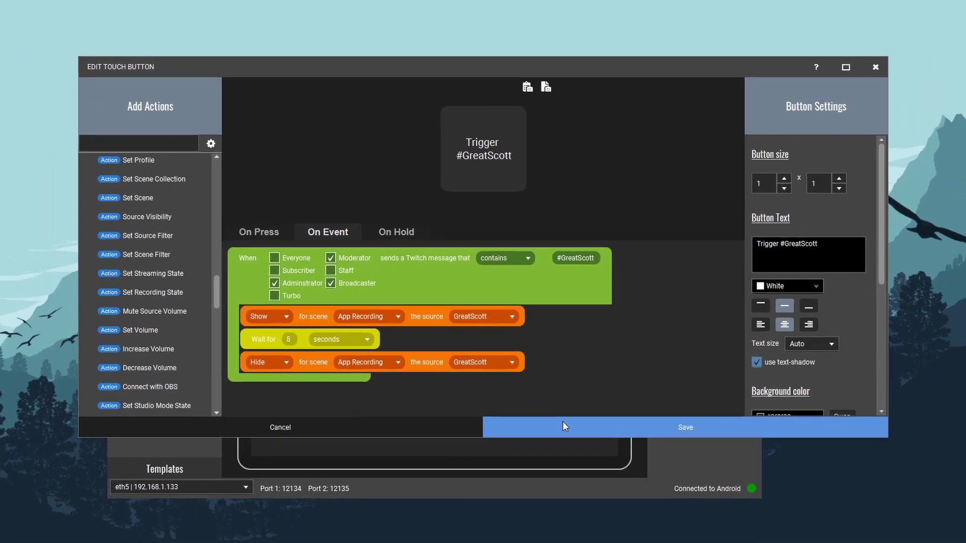
click(562, 421)
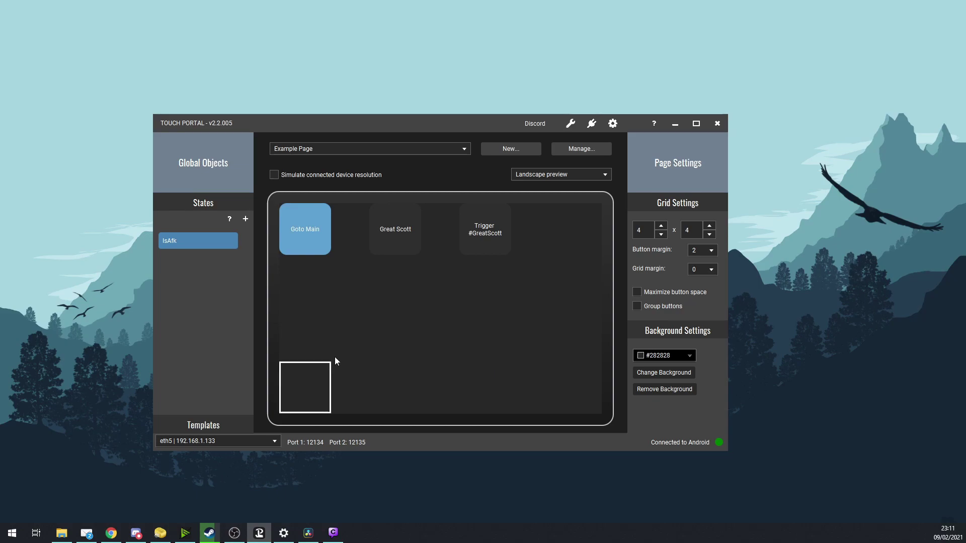
- Minimize Touch Portal and bring the Chatty window up, centred on the desktop
click(675, 120)
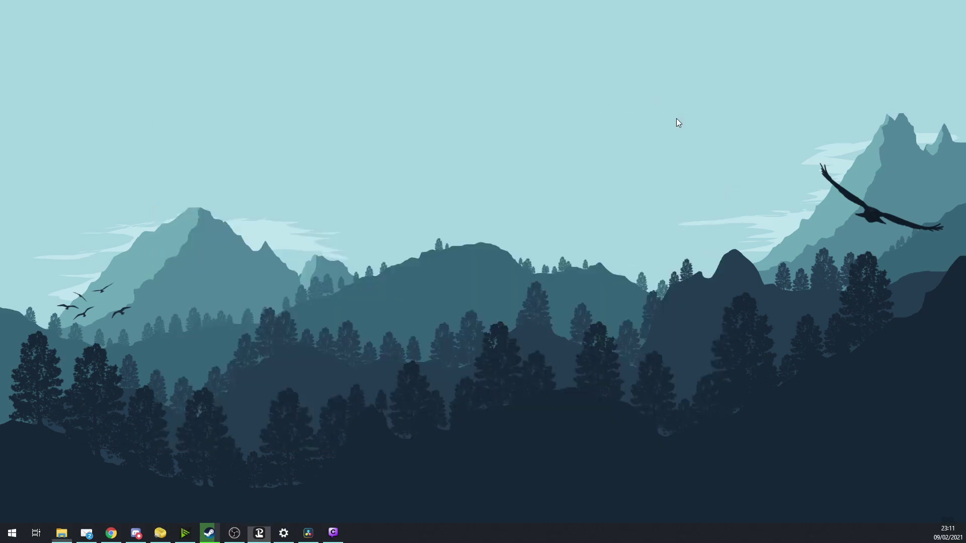
mouse_move(336, 538)
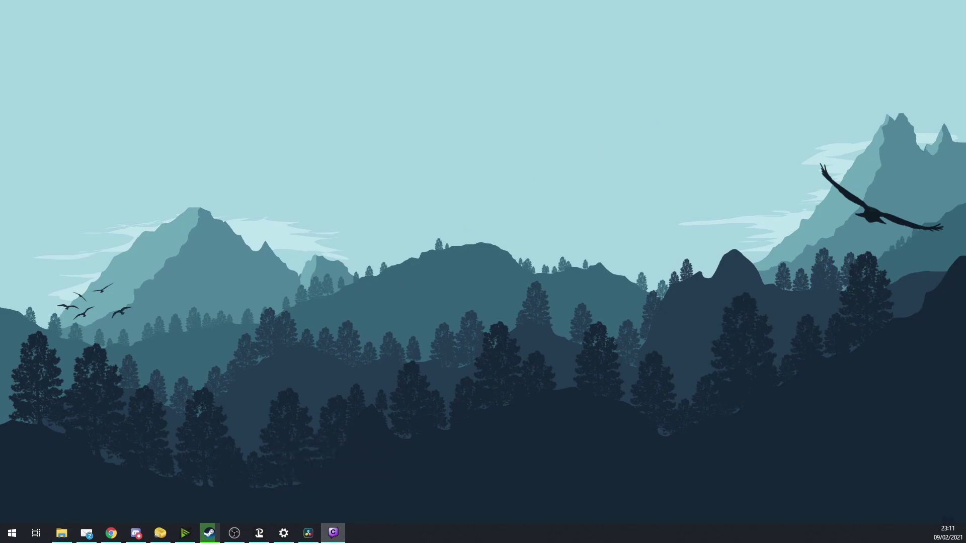
click(333, 532)
drag(532, 214, 409, 121)
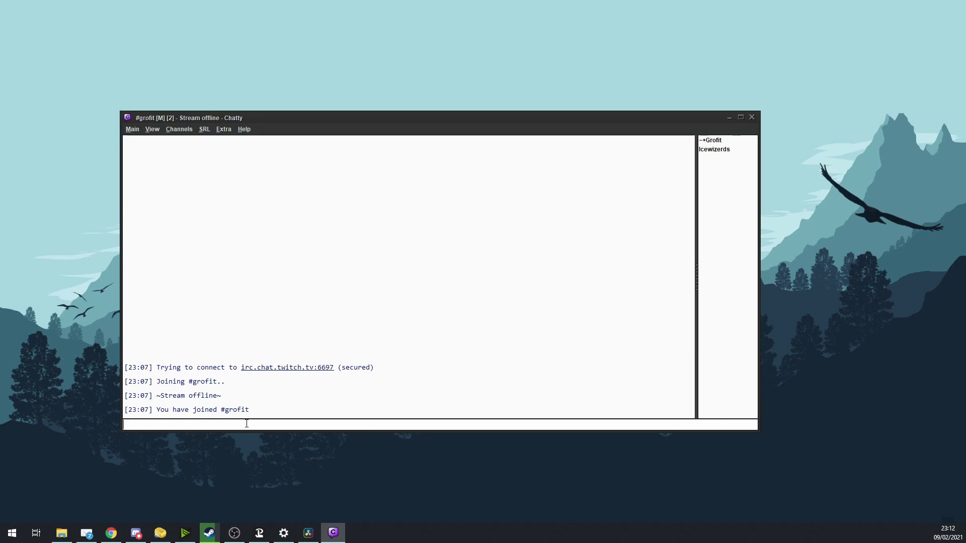
- Send 'I want to test my #GreatScott meme', two filler lines, then 'fgwng #GreatScott ewgionwegwe'
text(I want to test my #GreatScott meme)
key(Return)
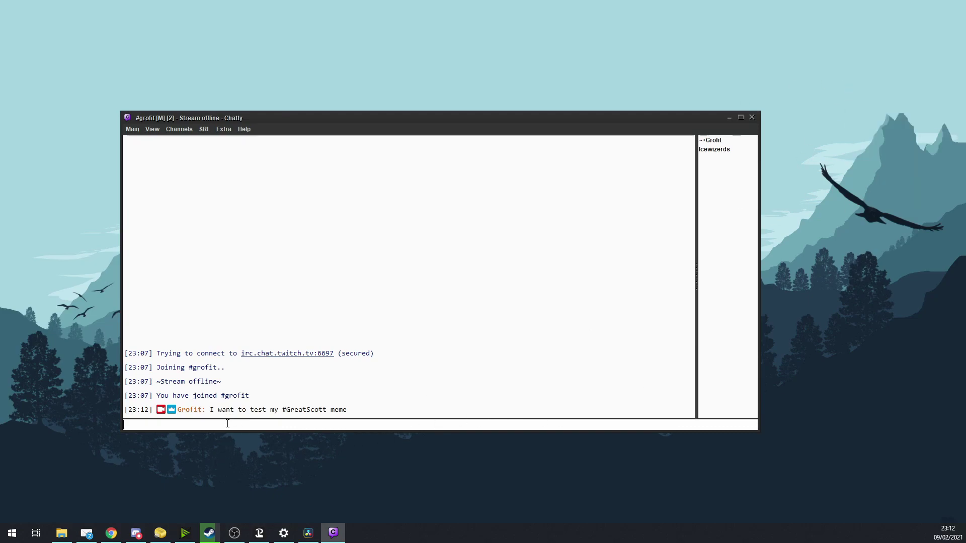
text(uwefwniuf)
key(Return)
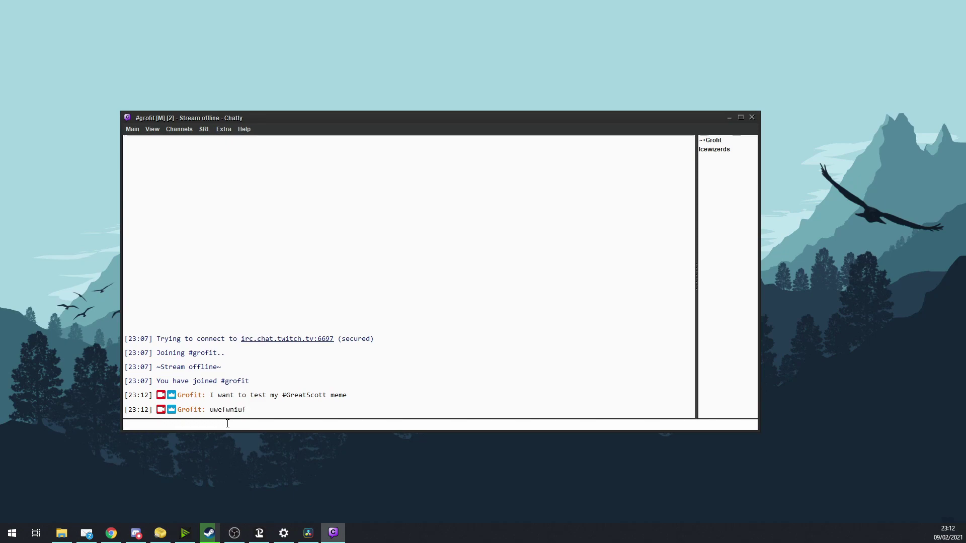
text(wejgkweg)
key(Return)
text(fg)
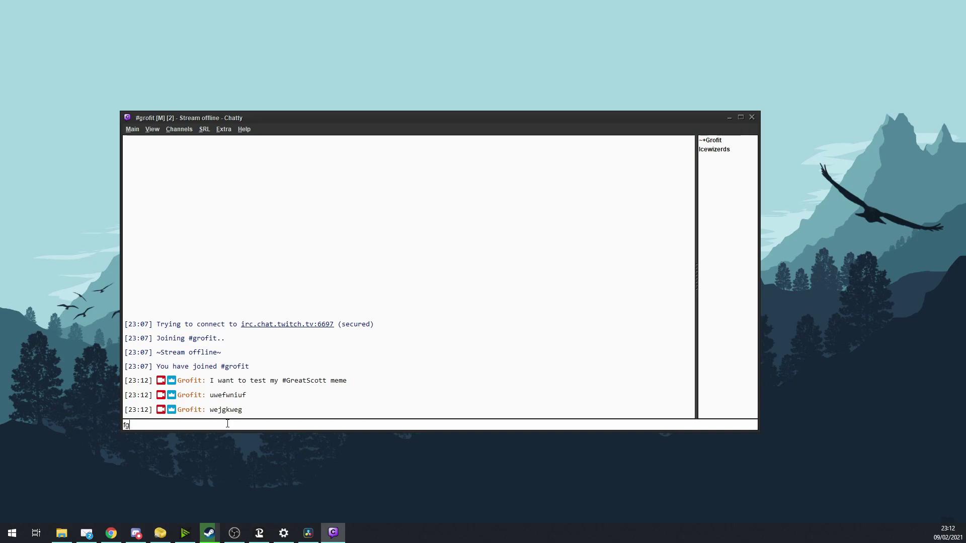
text(wng #GreatScott ewgionwegwe)
key(Return)
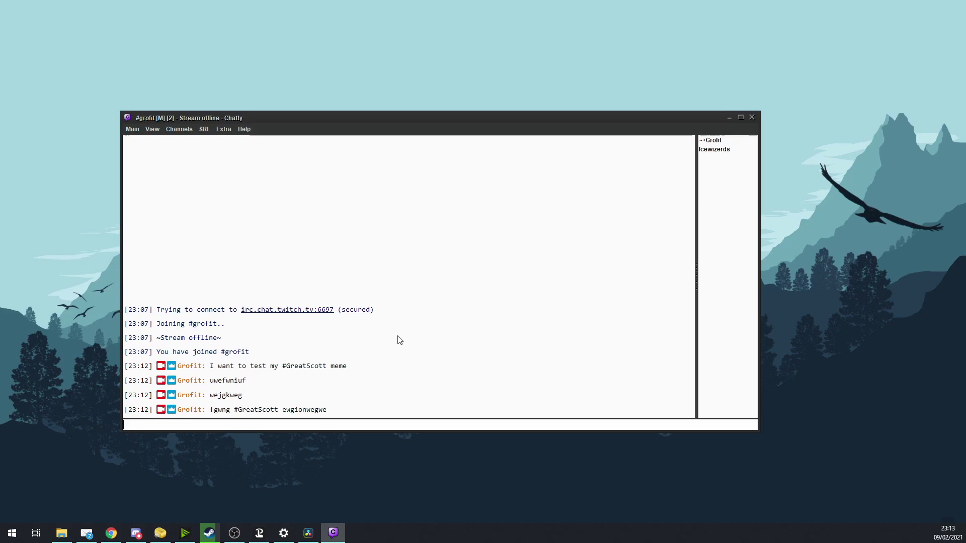
- Minimize the Chatty window to reveal the empty desktop
click(727, 119)
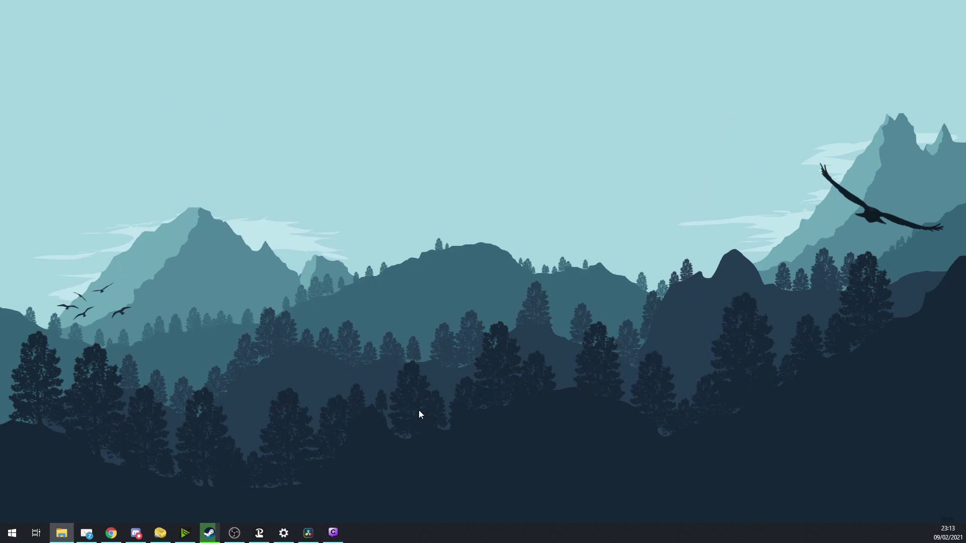